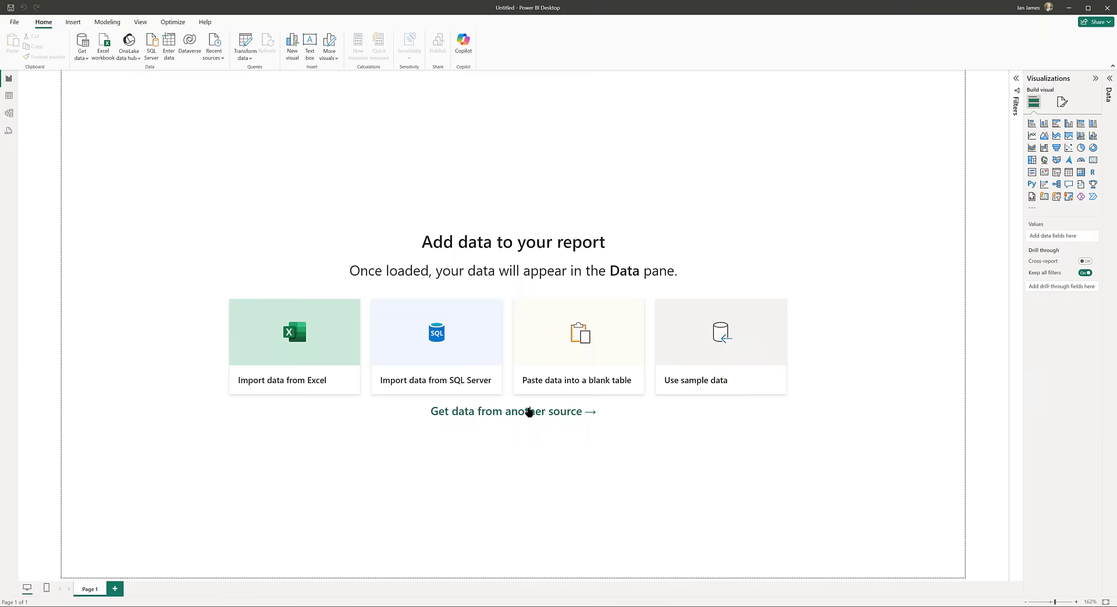
Connect to the DVW PowerBI Connector for SAP and expand its Edit folder to create a new dataflow.
click(528, 412)
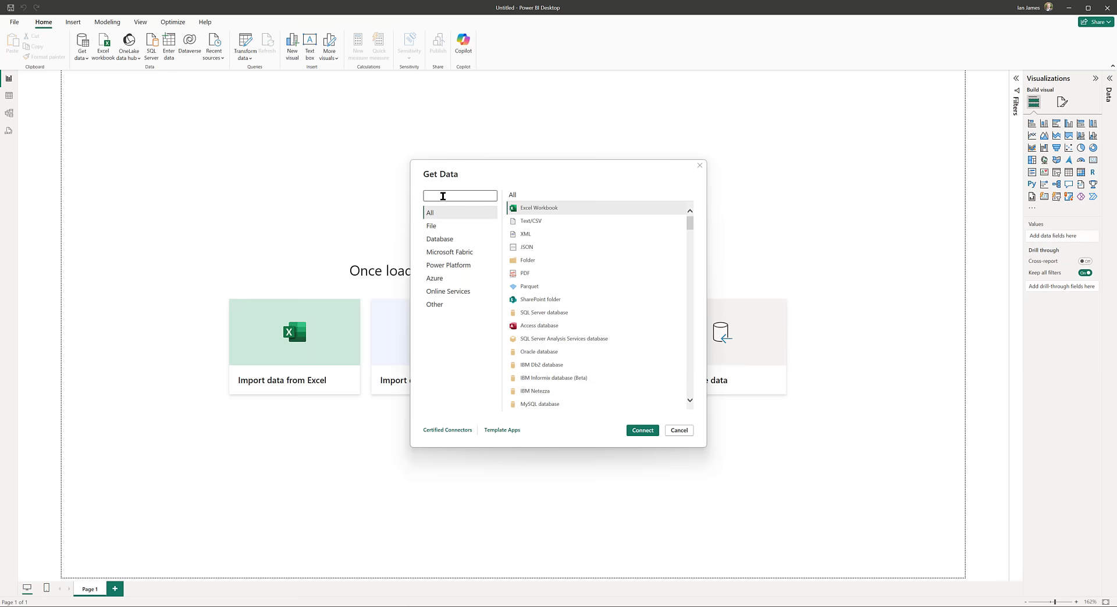
click(442, 196)
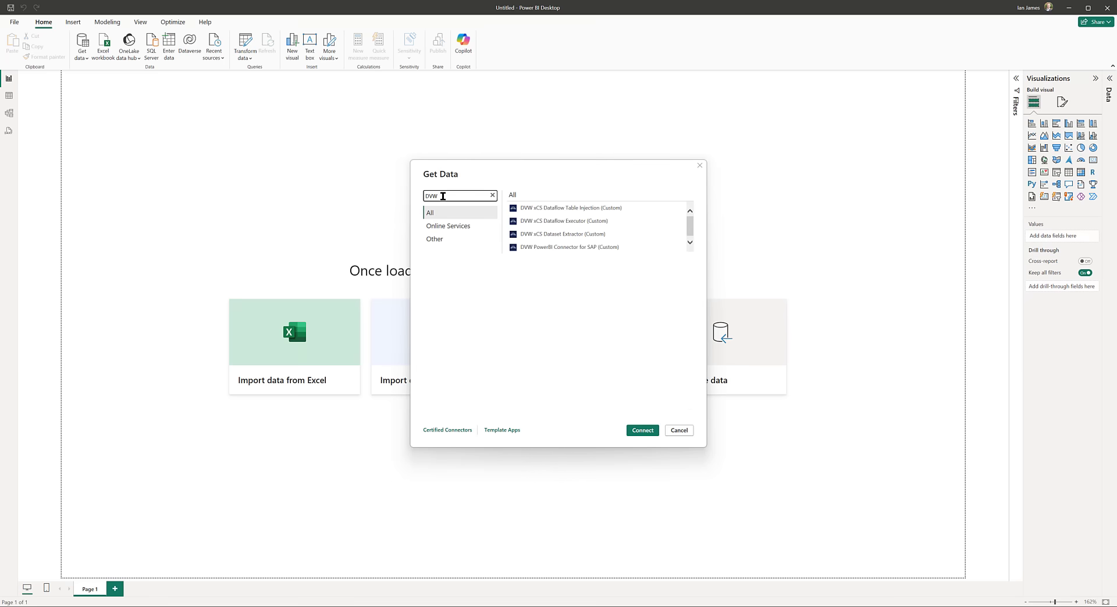
click(551, 249)
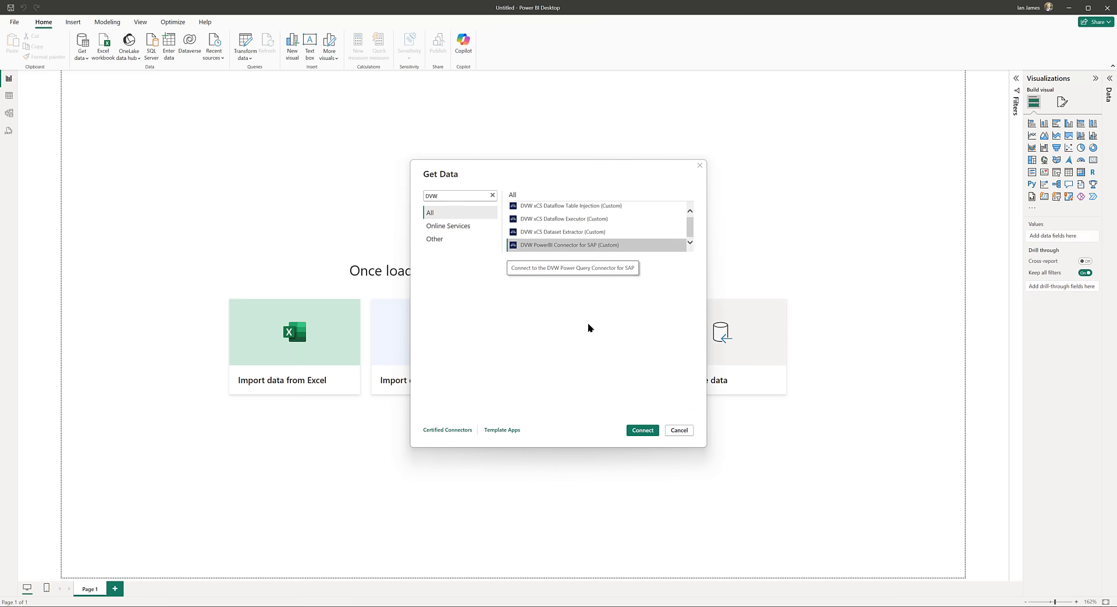
click(639, 433)
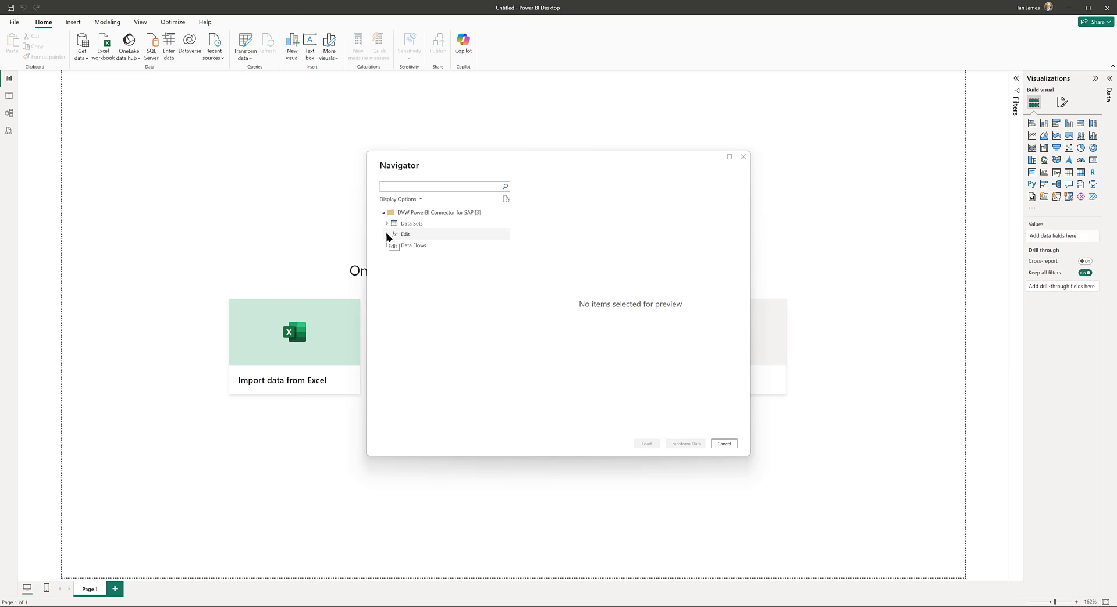
click(387, 235)
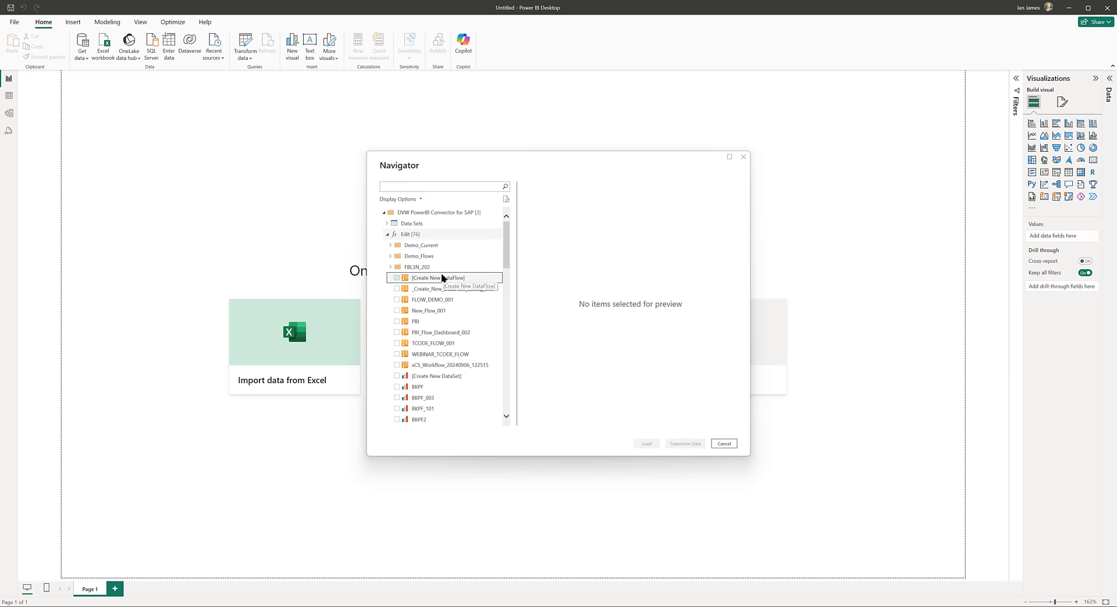
key(alt+Tab)
Add a CSV reader for CoCode_Table2.csv and run it to preview the three company-code records.
click(93, 41)
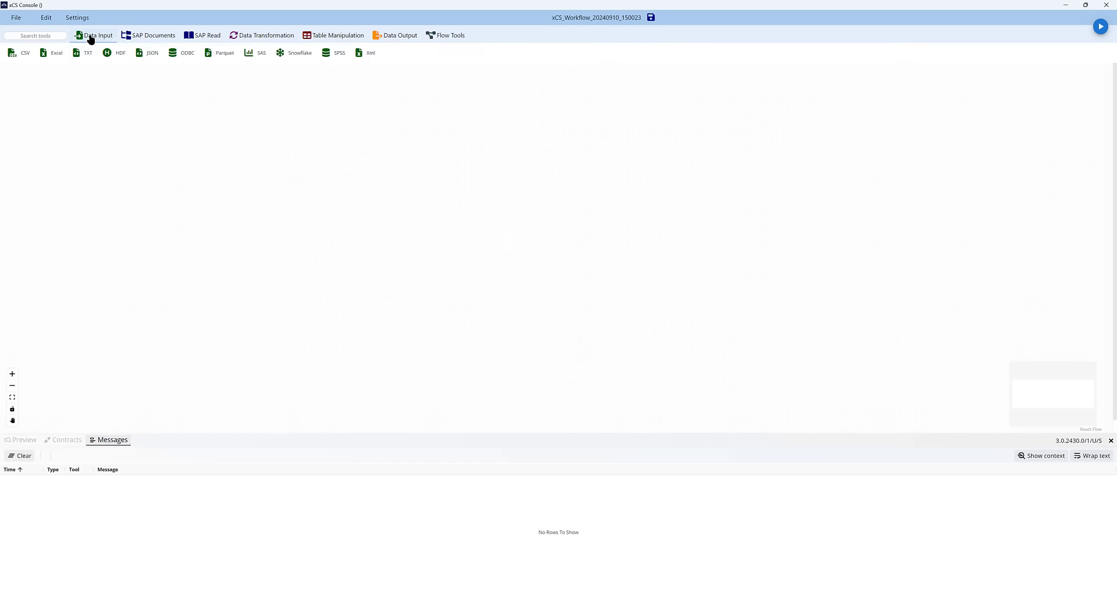
drag(21, 62, 328, 227)
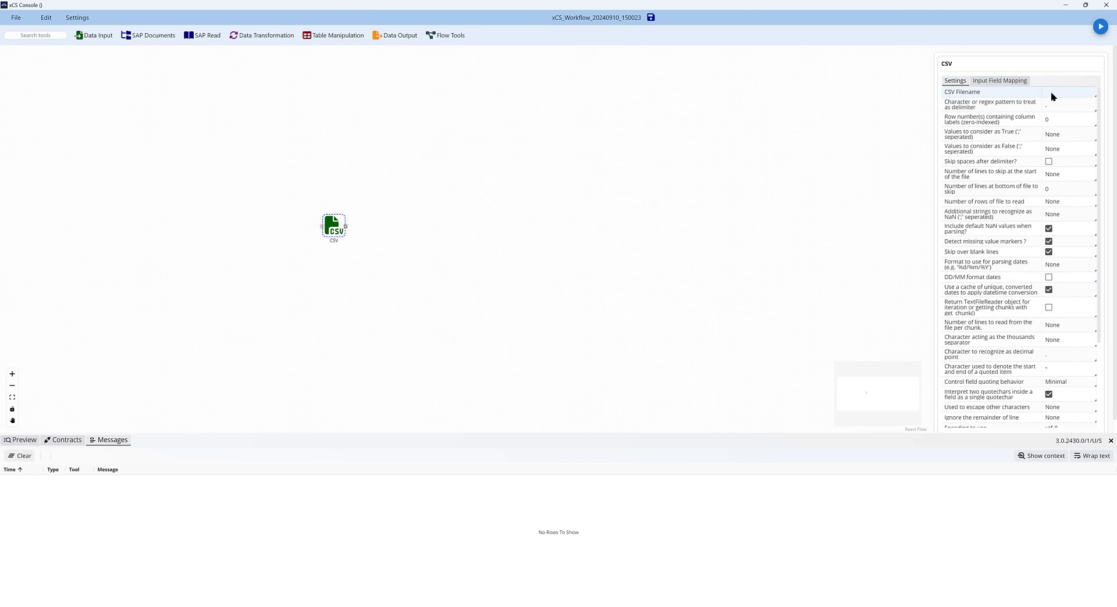
click(1051, 92)
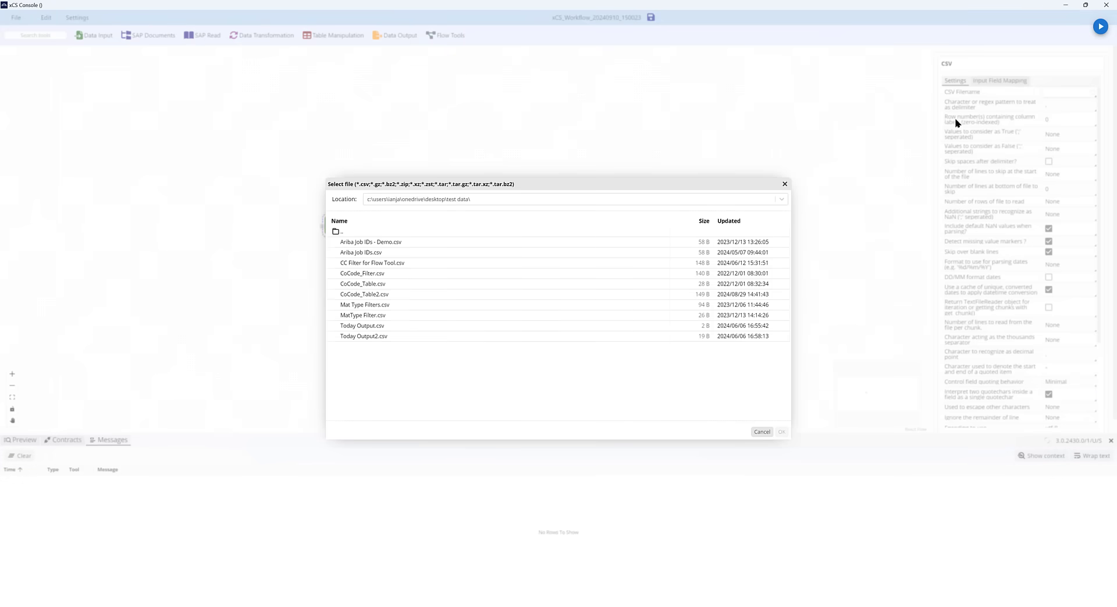
click(389, 295)
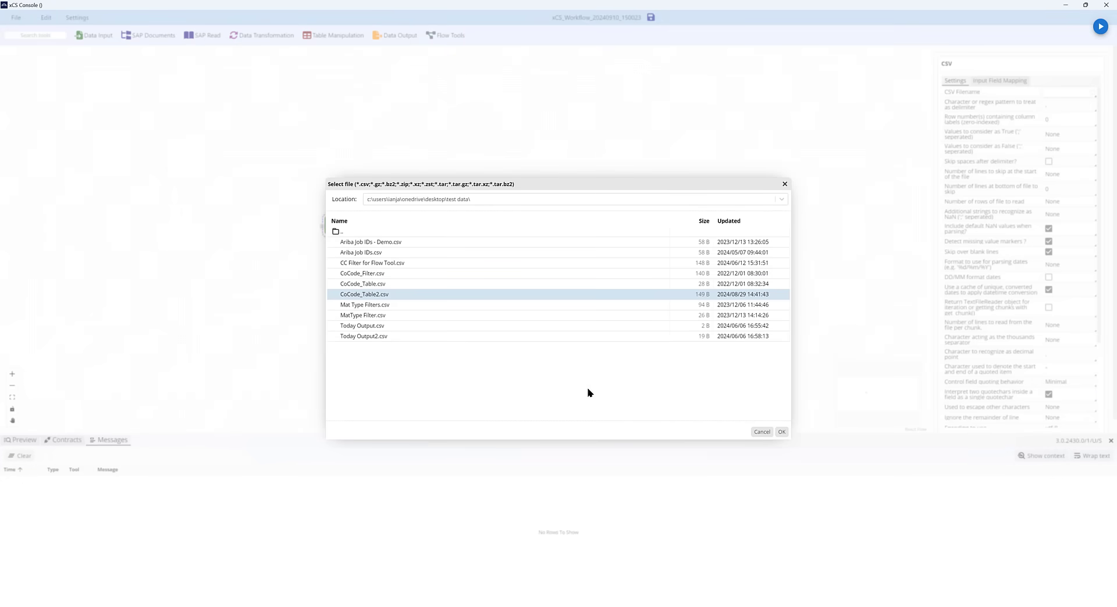
click(781, 431)
click(1099, 26)
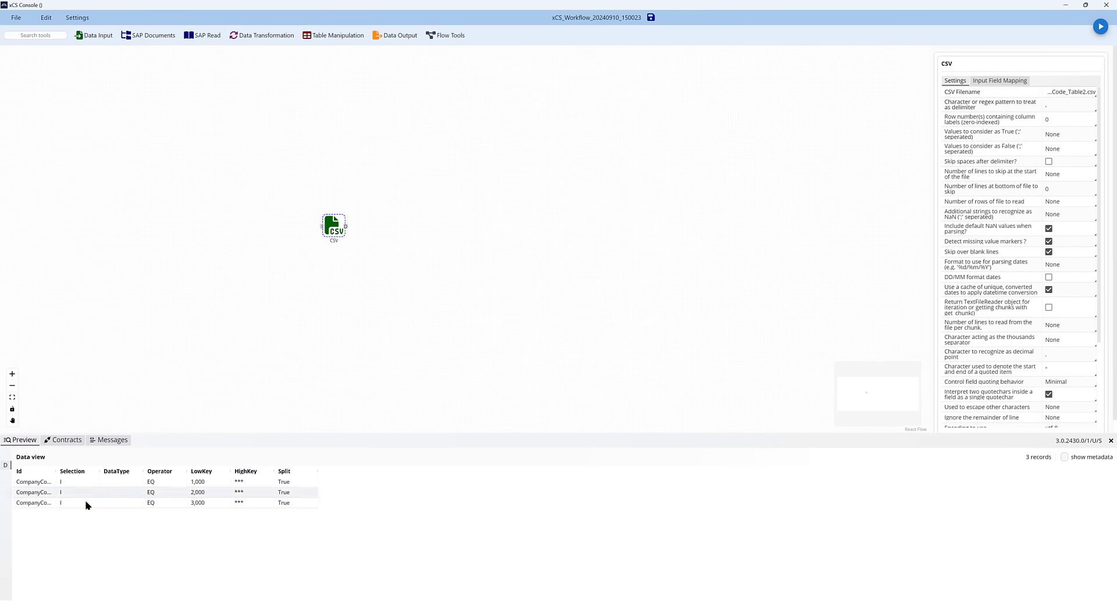
click(203, 36)
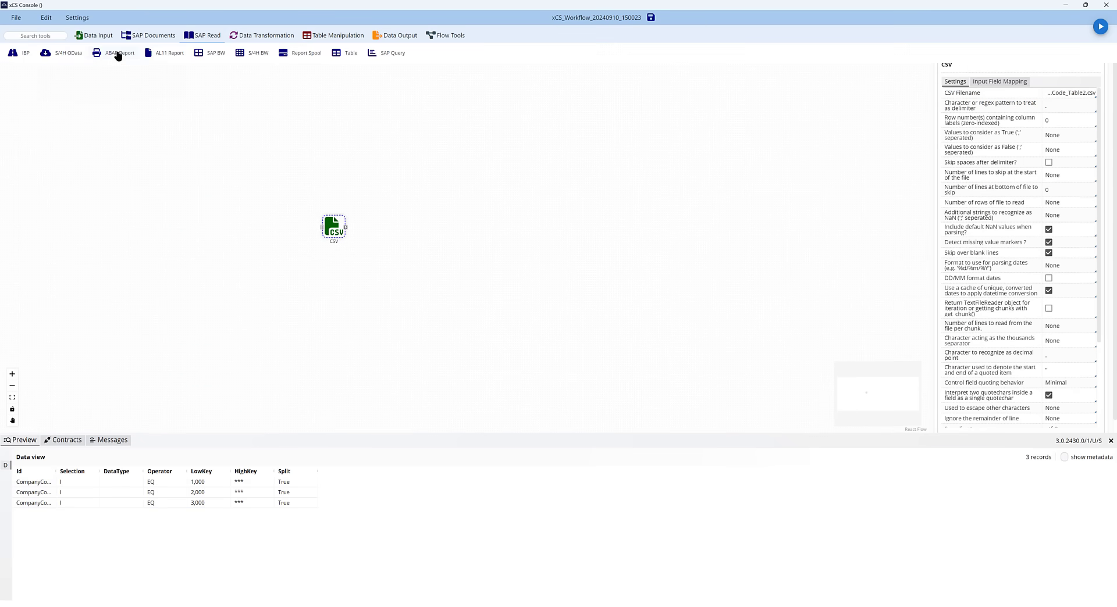
drag(113, 52, 420, 250)
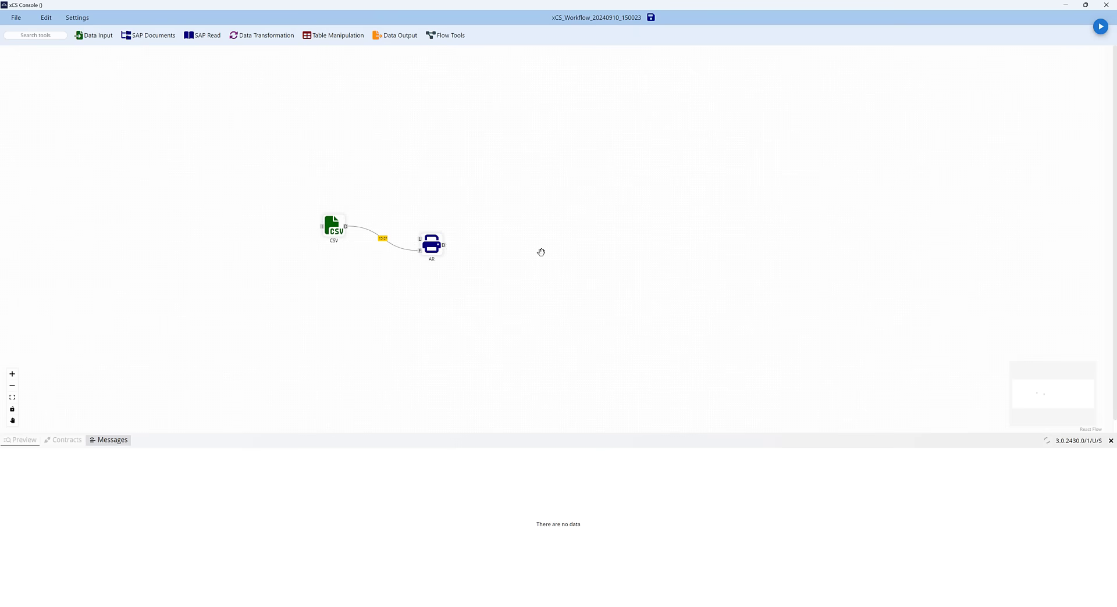
text(FBL3N)
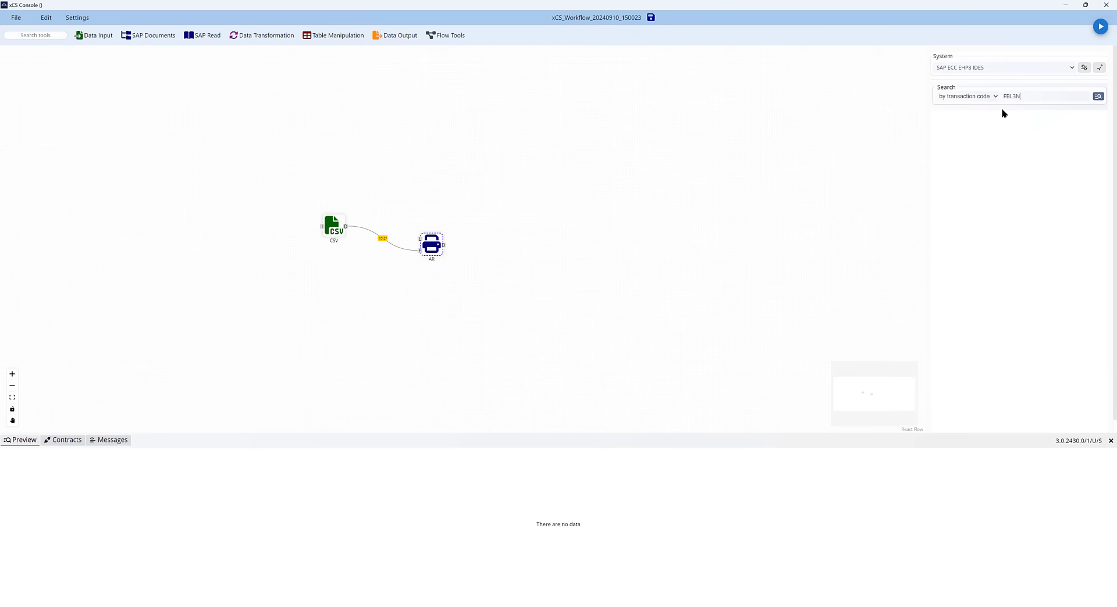
click(1098, 96)
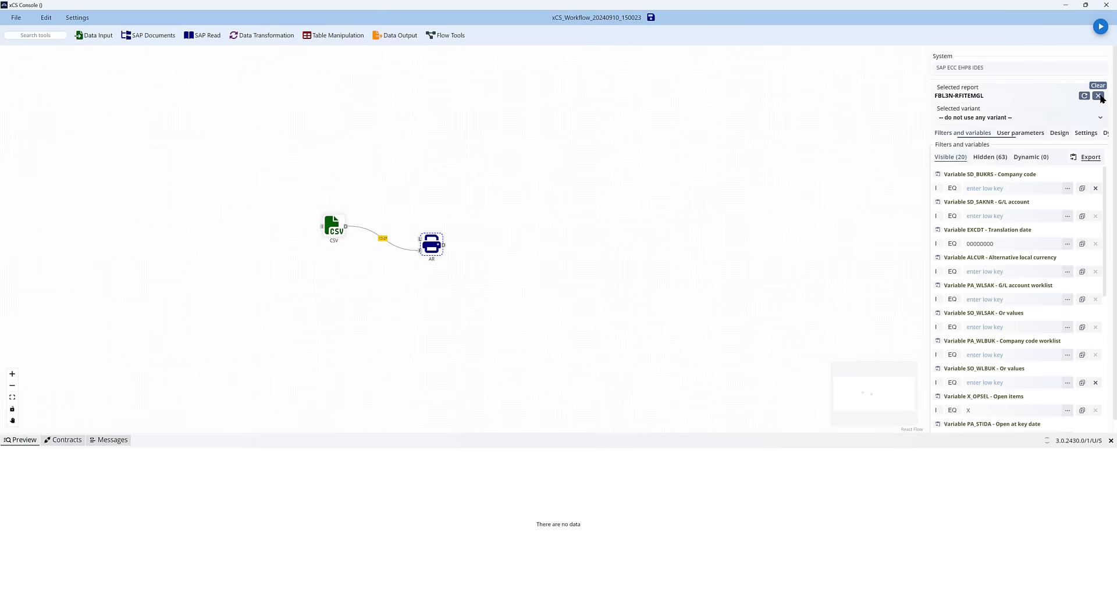
click(1055, 119)
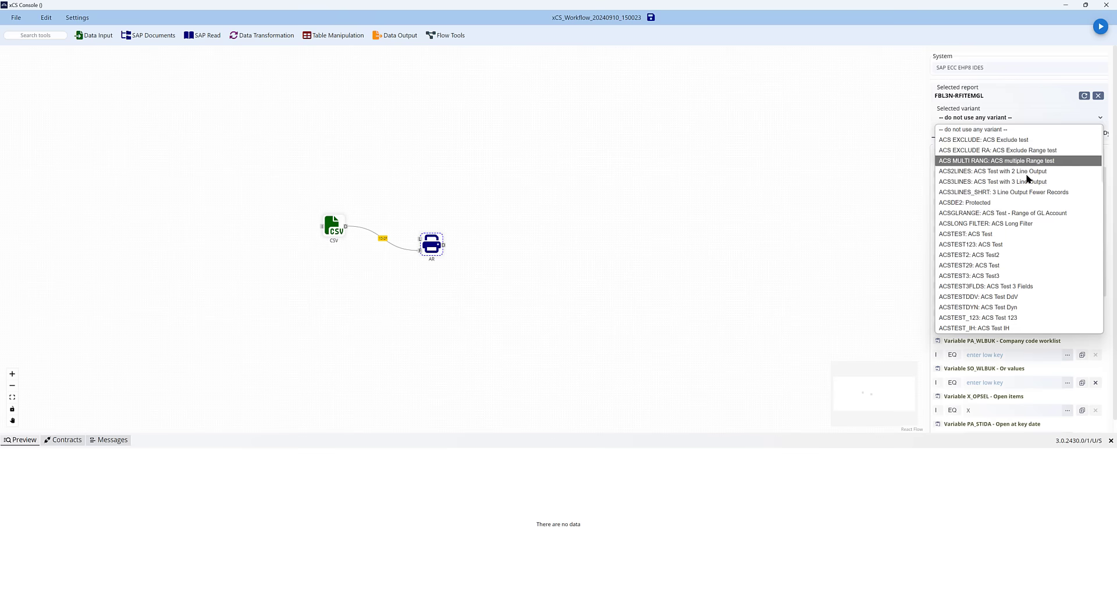
click(1025, 215)
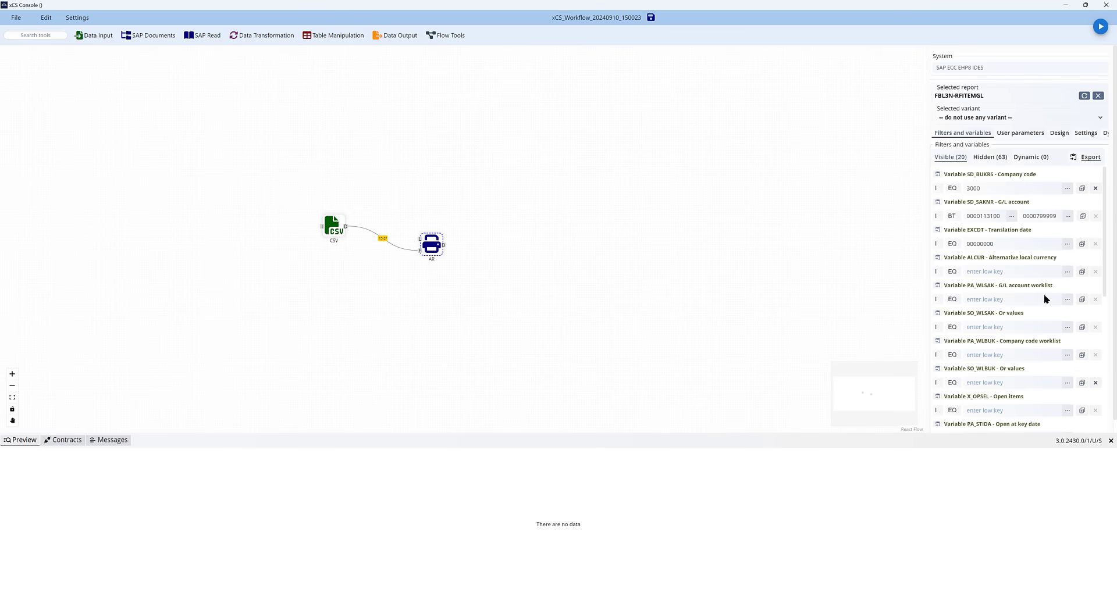
click(1056, 134)
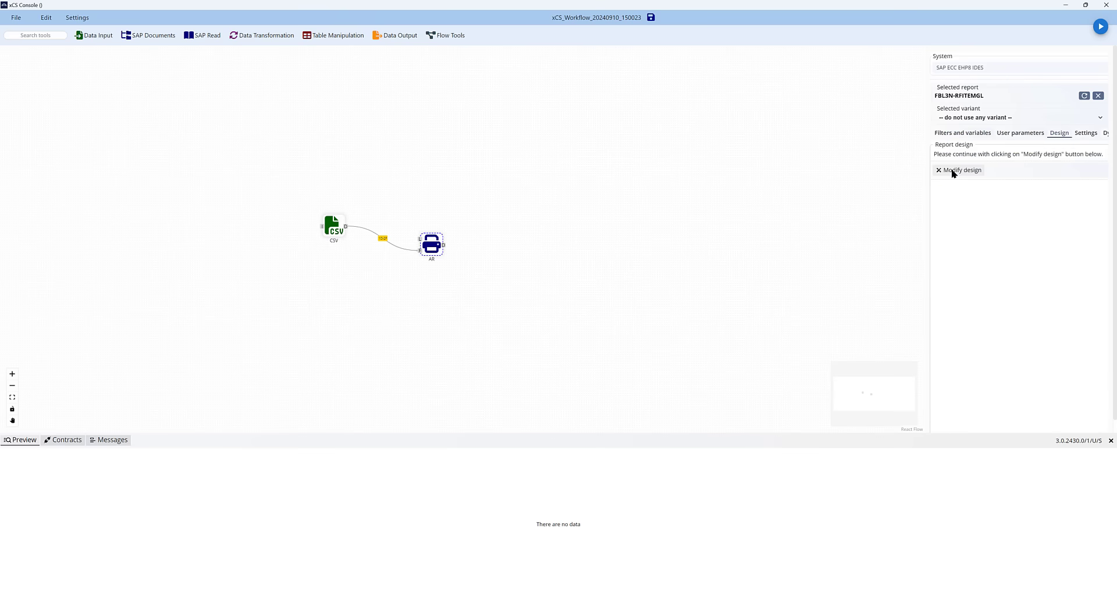
click(950, 170)
Confirm the FBL3N design with 12 output fields and run the workflow, returning 724 records.
click(776, 428)
mouse_move(579, 235)
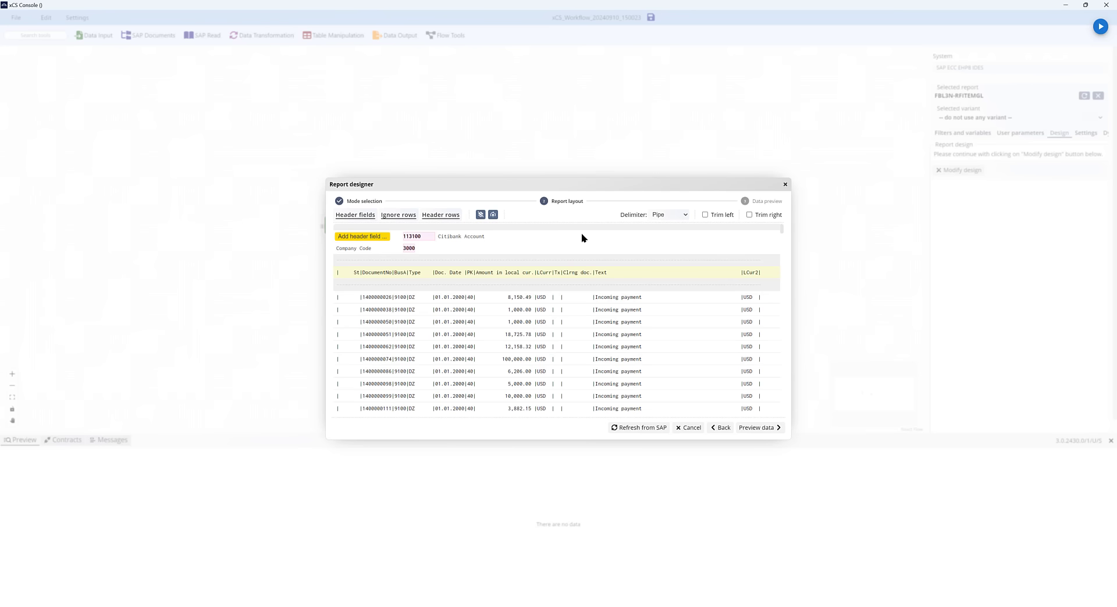
click(751, 431)
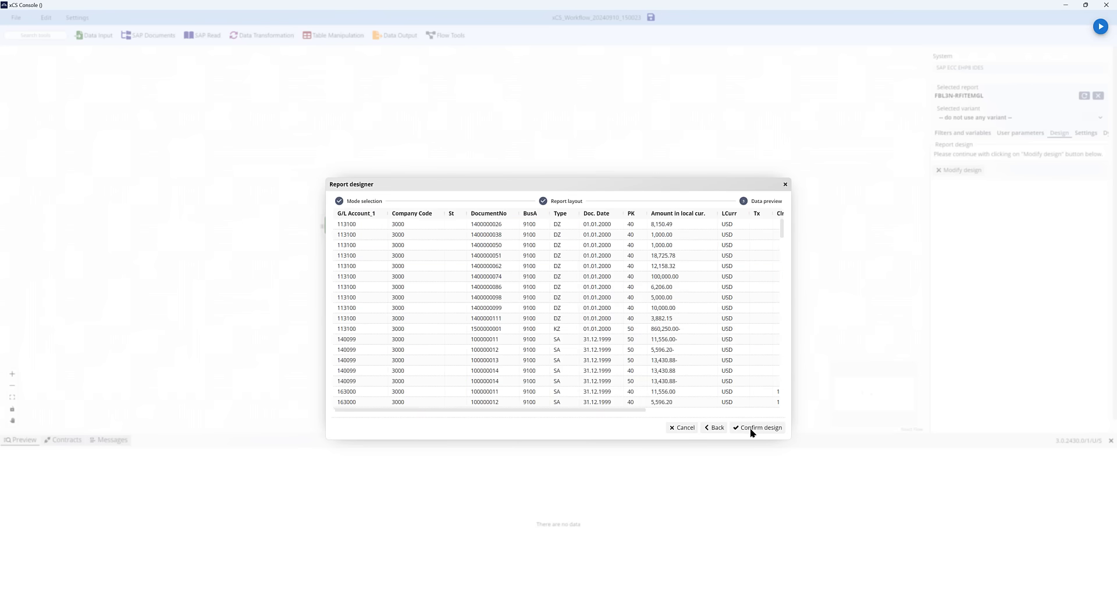
click(750, 431)
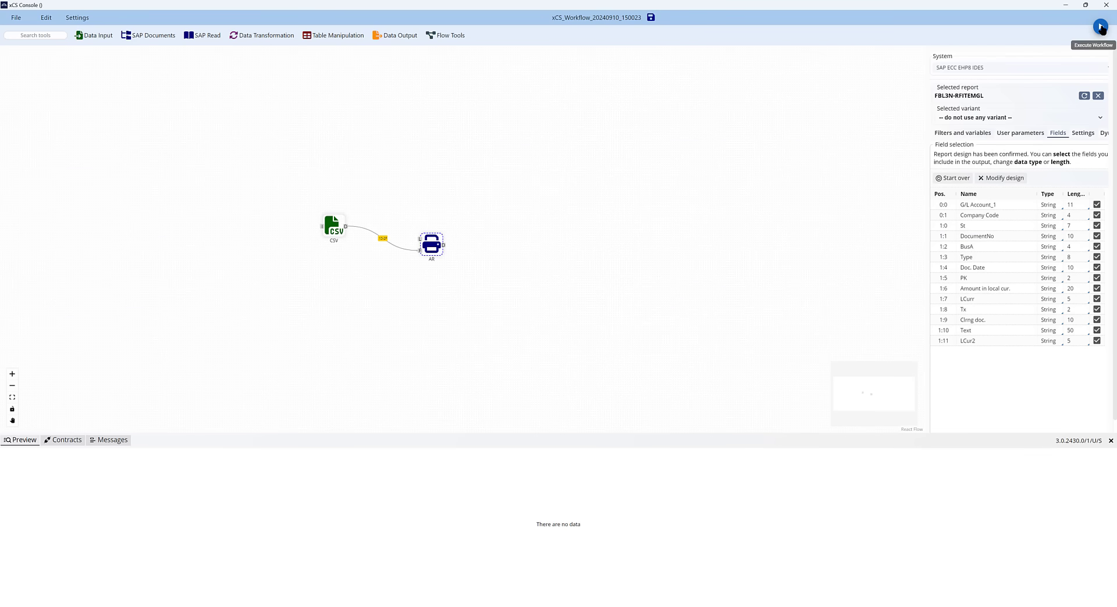
click(1101, 30)
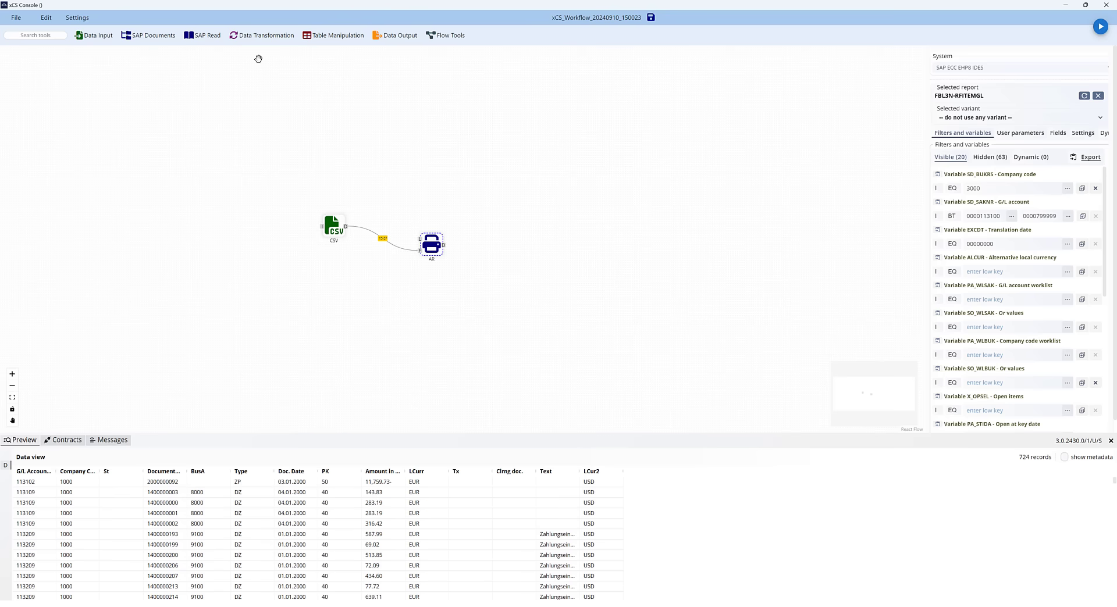
click(266, 36)
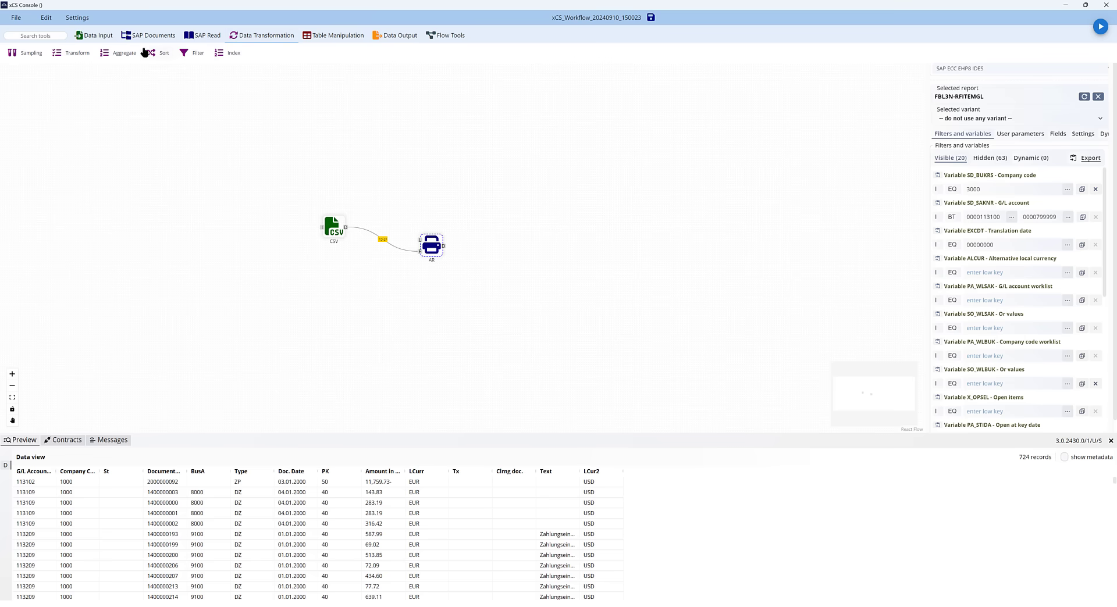
Add an Aggregate step fed by the report, grouping by BusA renamed to GSBER.
drag(107, 54, 526, 285)
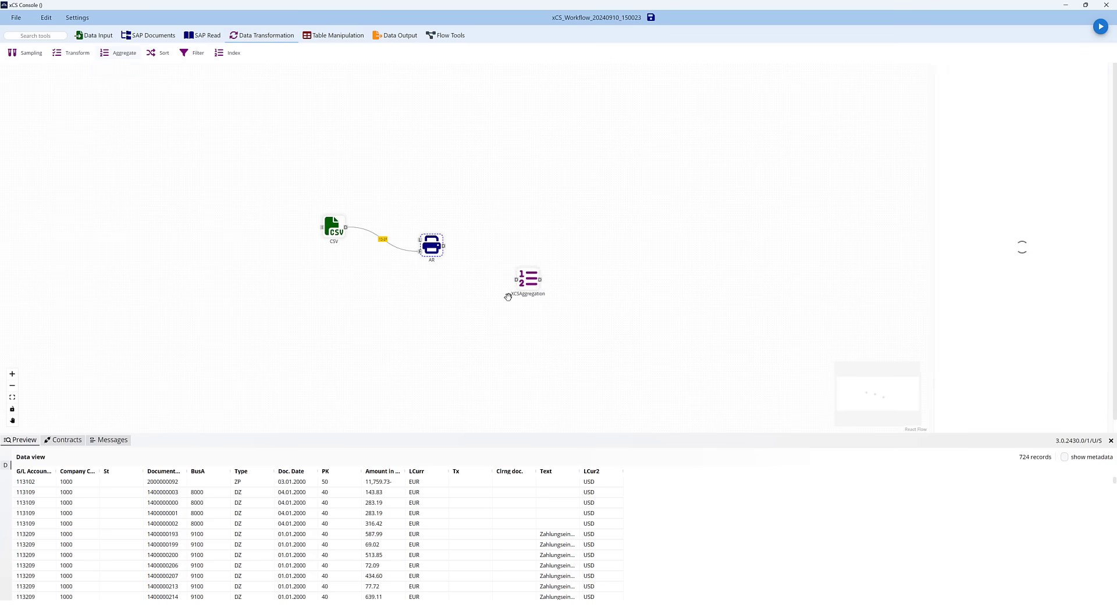
drag(443, 245, 516, 279)
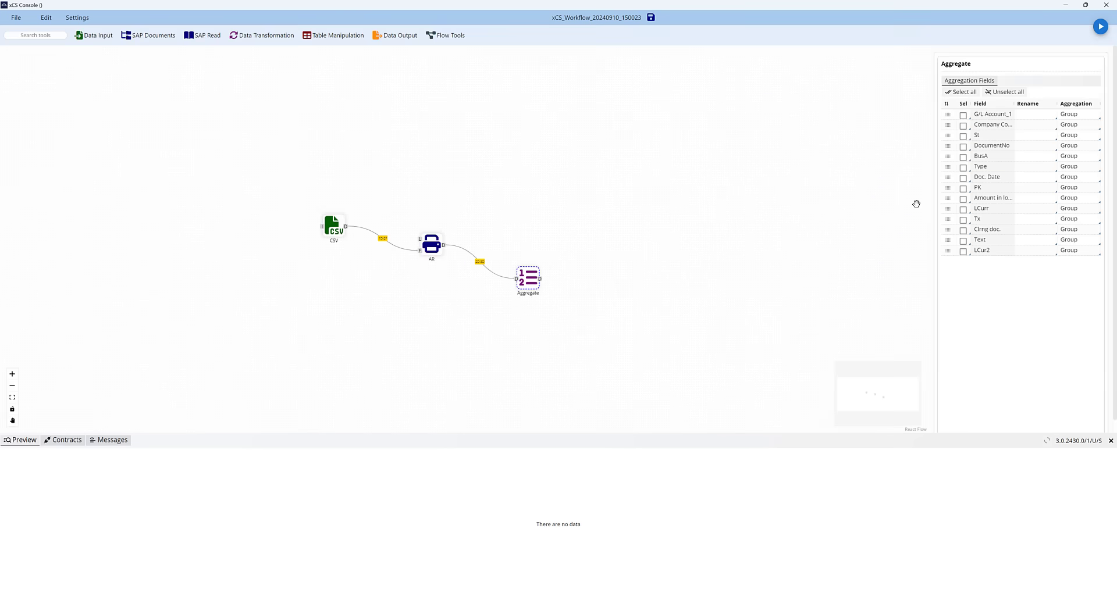
click(963, 157)
click(1019, 159)
text(GSBER)
Add an SAP Table step to the right, fed by the aggregation output.
click(202, 35)
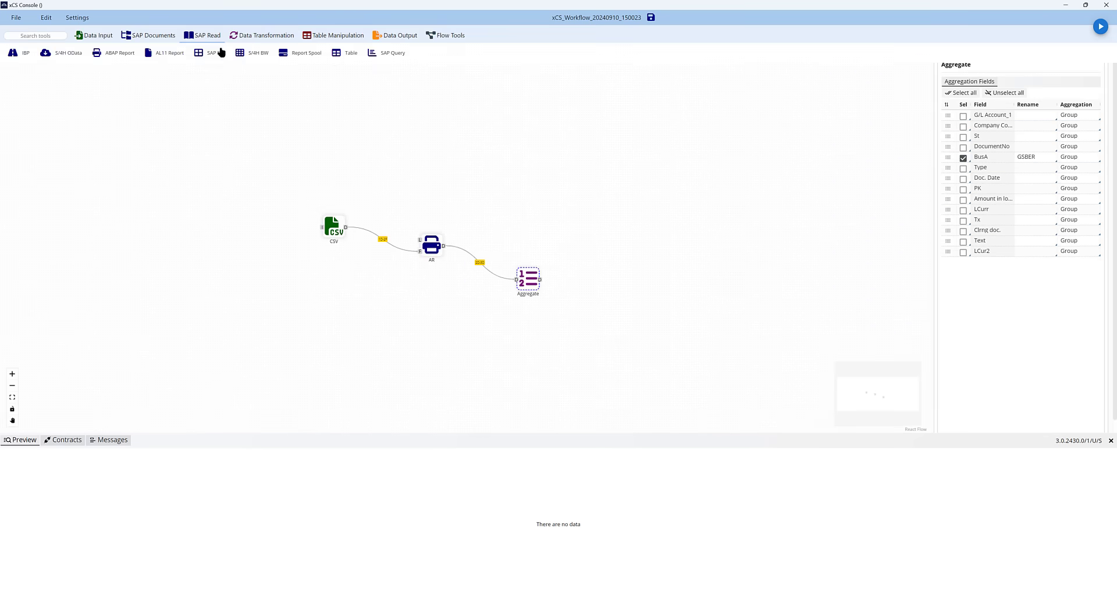
drag(348, 53, 635, 253)
drag(541, 279, 629, 265)
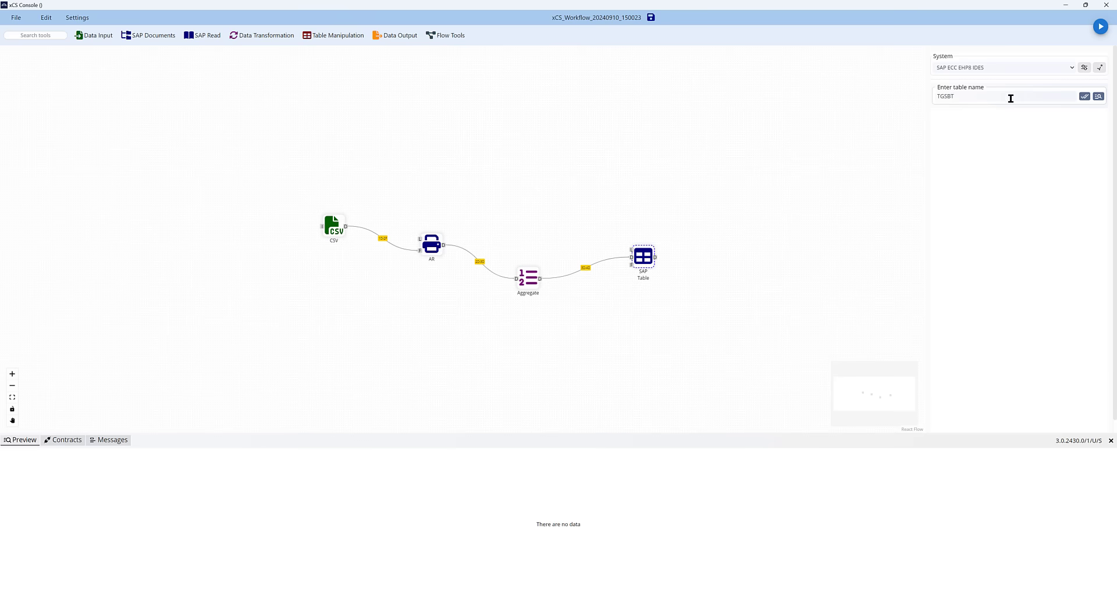
Read TGSBT's Business Area and description fields, filtered to Language Key EN, previewing 10 records.
text(TGSBT)
click(1082, 96)
click(944, 180)
click(944, 214)
right_click(978, 186)
click(994, 185)
text(EN)
click(1100, 26)
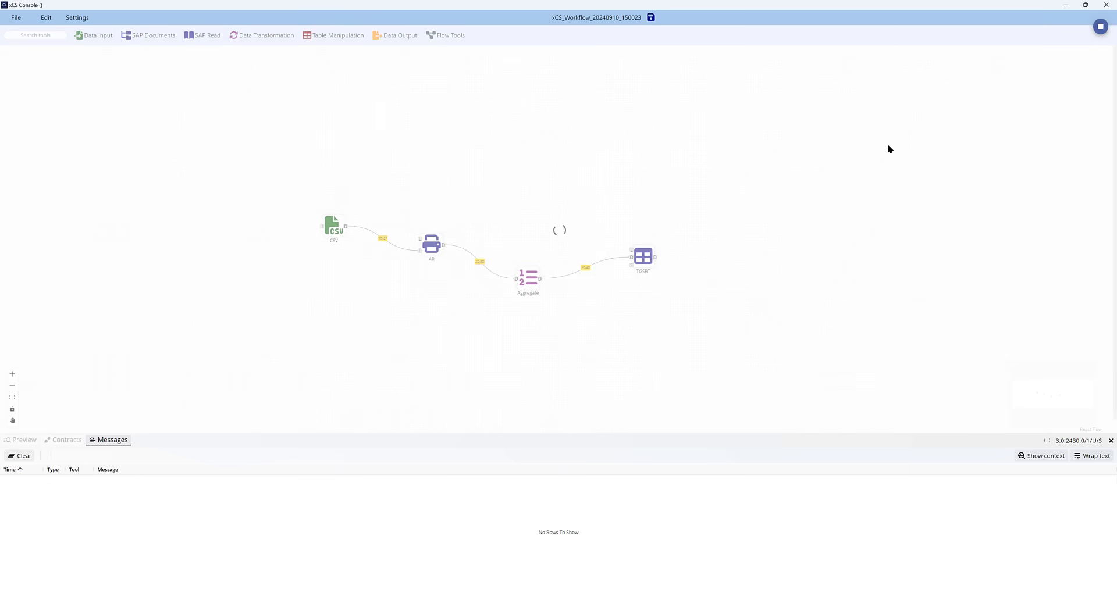
click(325, 39)
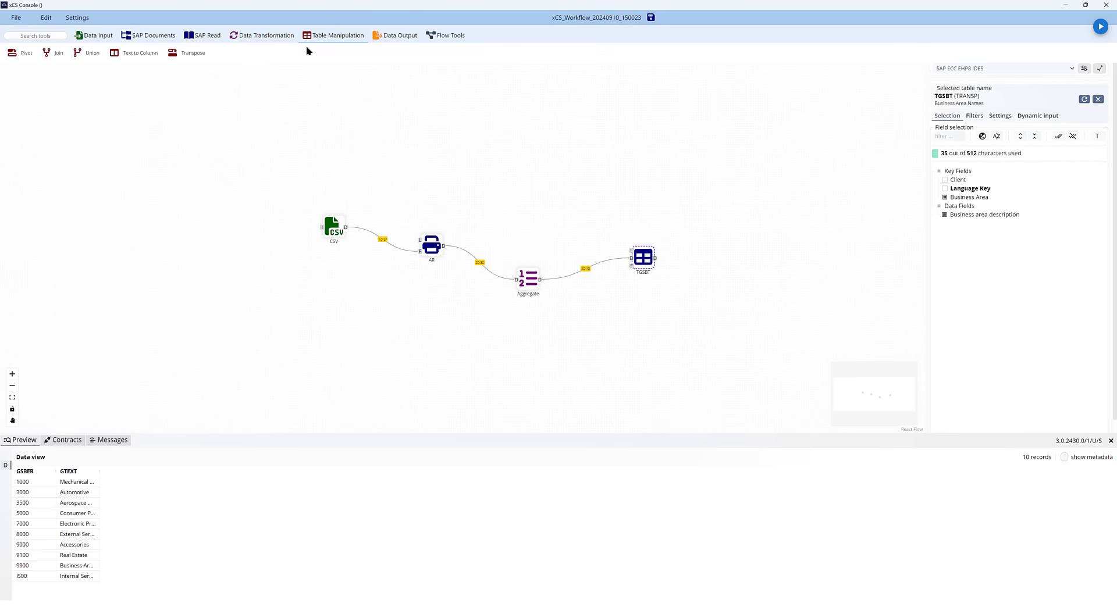
Add a Join with AR on the left and TGSBT on the right, matching BusA to GSBER.
drag(55, 52, 699, 199)
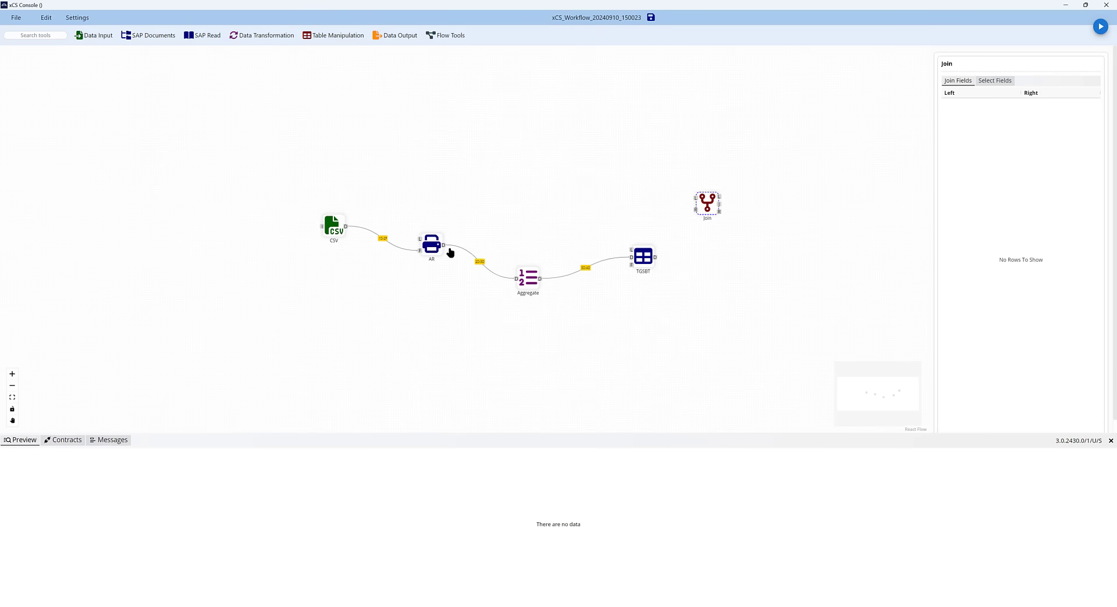
drag(443, 245, 696, 197)
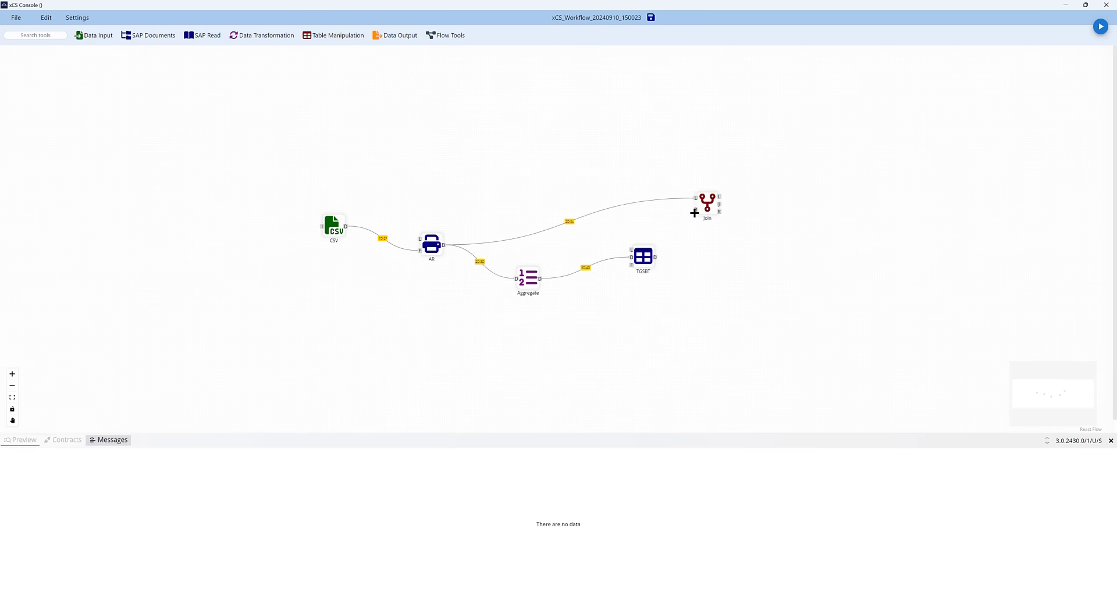
drag(654, 257, 696, 210)
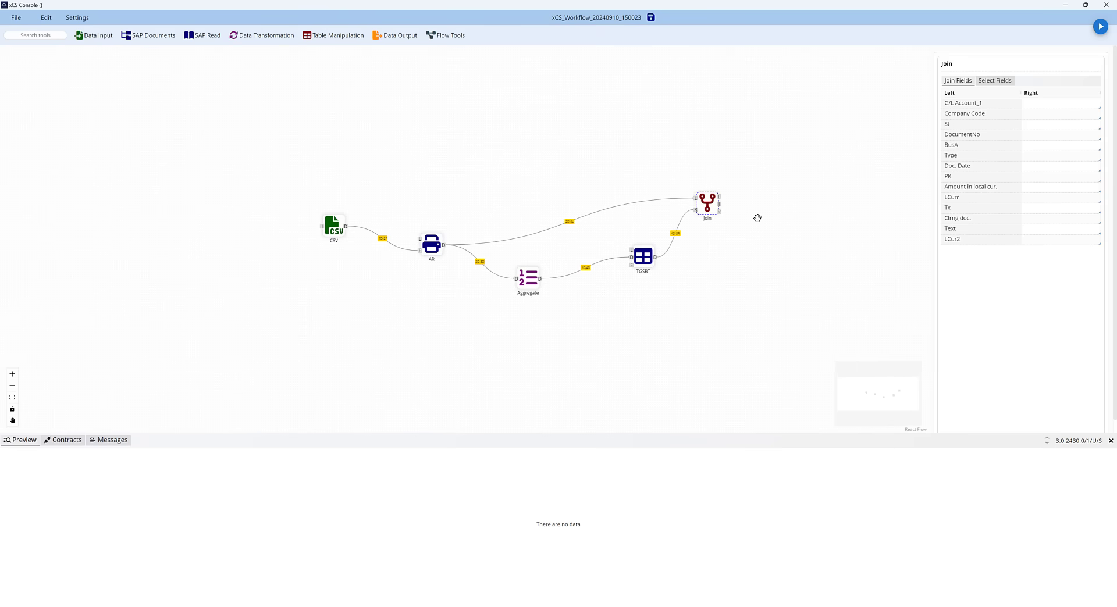
click(1056, 147)
click(1024, 167)
Drop St, PK, Tx, LCurr2 and GSBER from the join output and rename GTEXT to 'Bus Area'.
click(1004, 84)
click(963, 137)
click(964, 189)
click(963, 220)
click(963, 251)
click(964, 262)
click(1082, 271)
text(Bus Area ...)
key(Return)
click(395, 37)
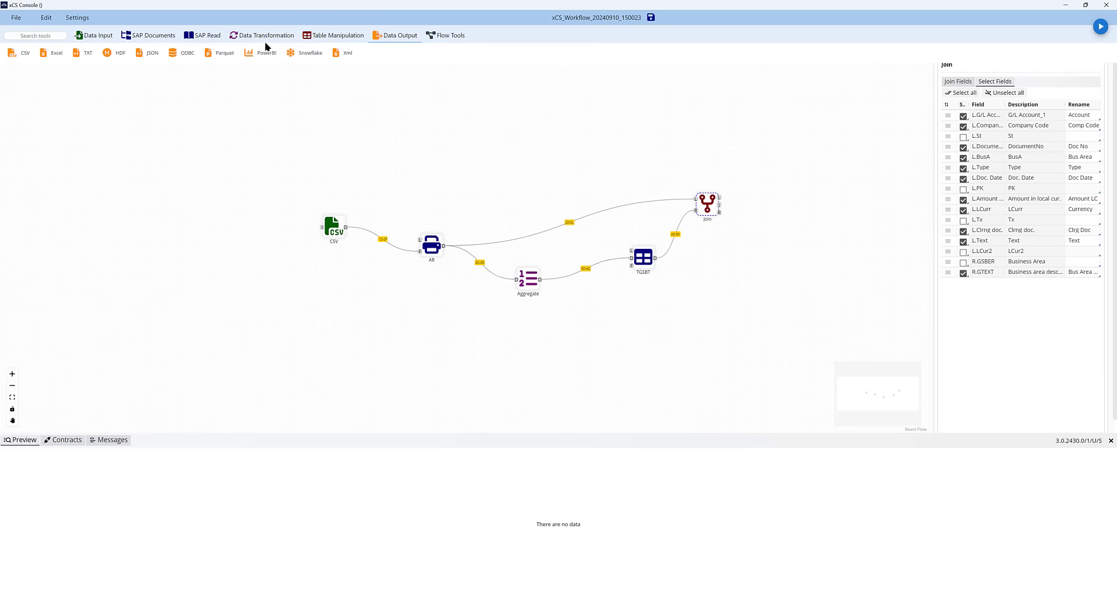
Add a PowerBI output after the Join and run the flow, previewing 664 joined records.
mouse_move(261, 53)
mouse_down()
mouse_move(832, 184)
mouse_move(815, 209)
mouse_move(826, 214)
mouse_up()
drag(720, 204, 815, 215)
key(F5)
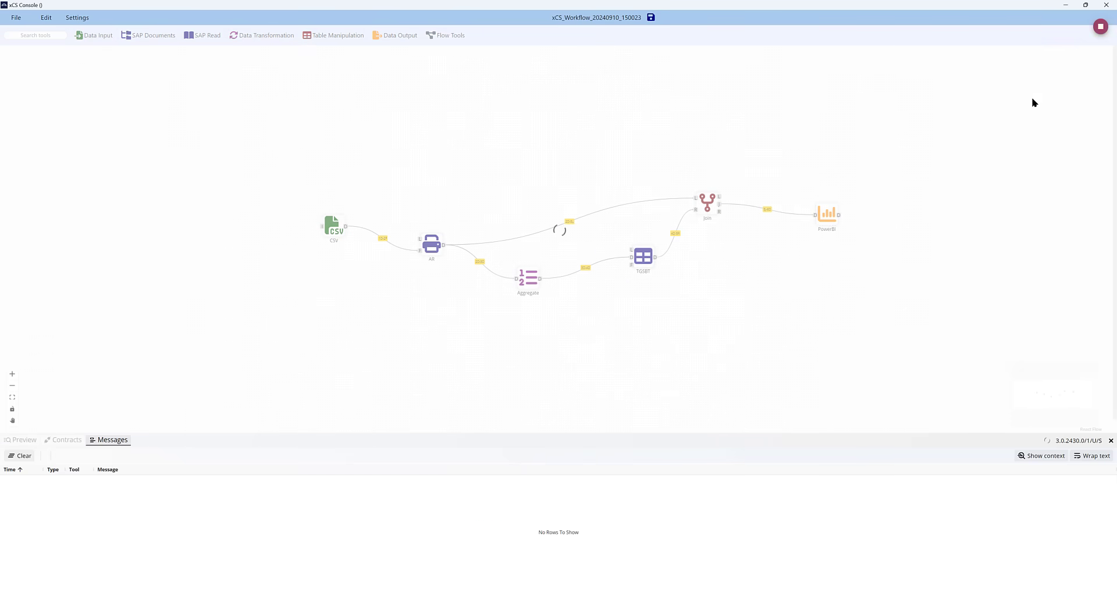
Save the workflow as 'TEST FLOW 001'.
click(651, 18)
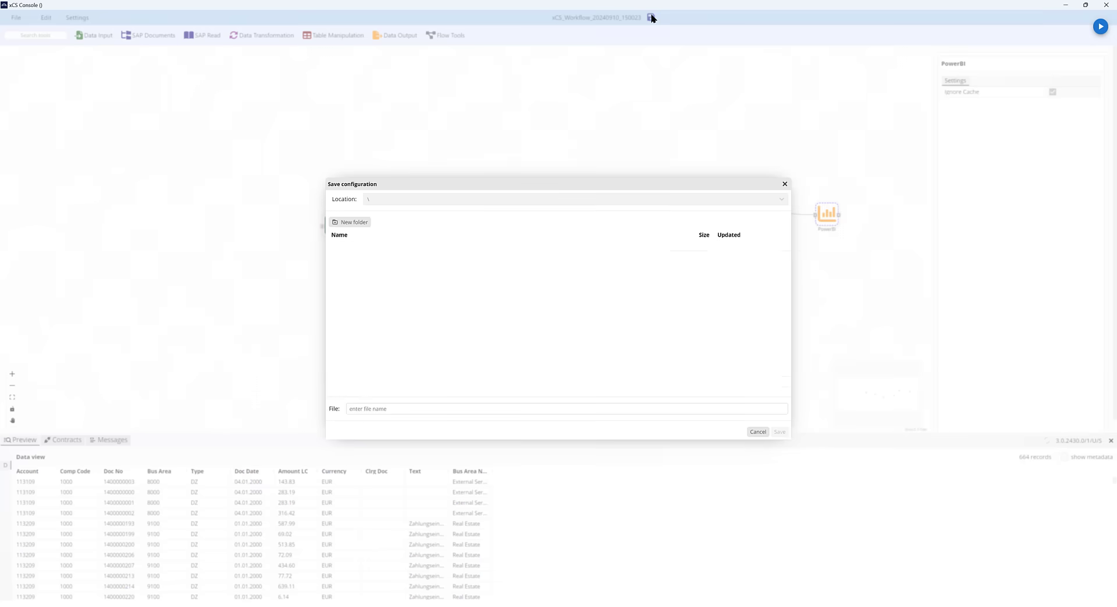
click(445, 409)
text(TEST FLOW 001)
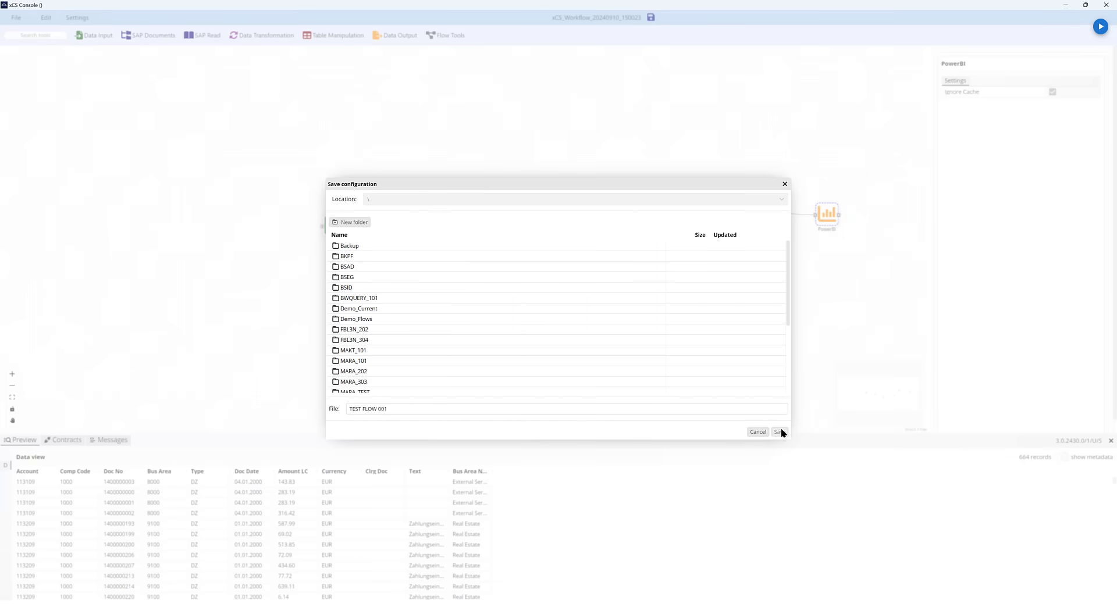
click(781, 431)
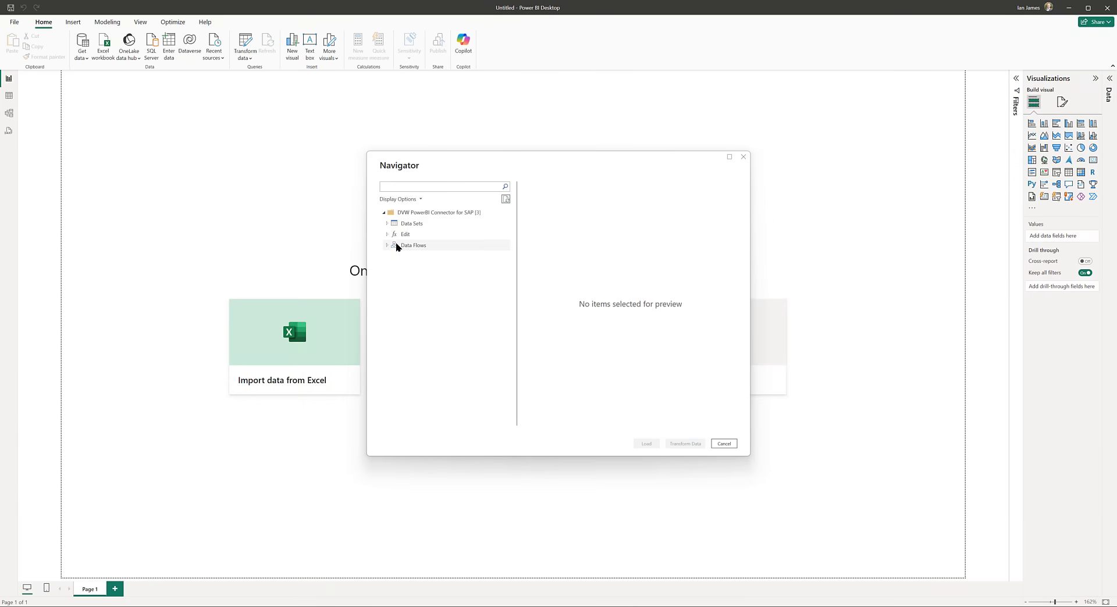
Preview the TCODE_FLOW_001 dataflow, then create a blank query in Power Query Editor.
double_click(397, 246)
click(432, 310)
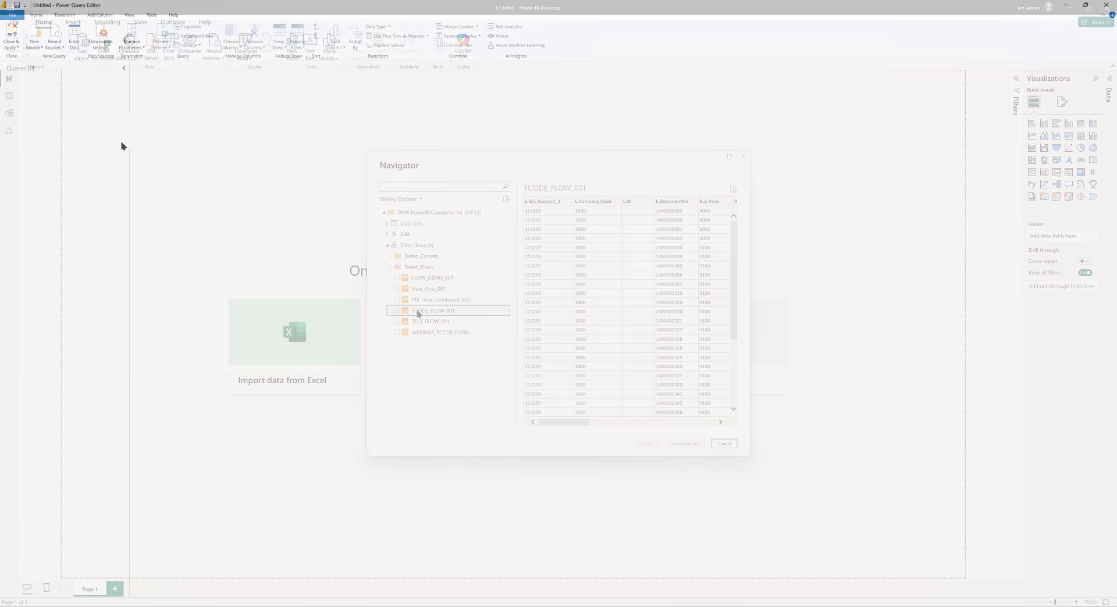
click(35, 48)
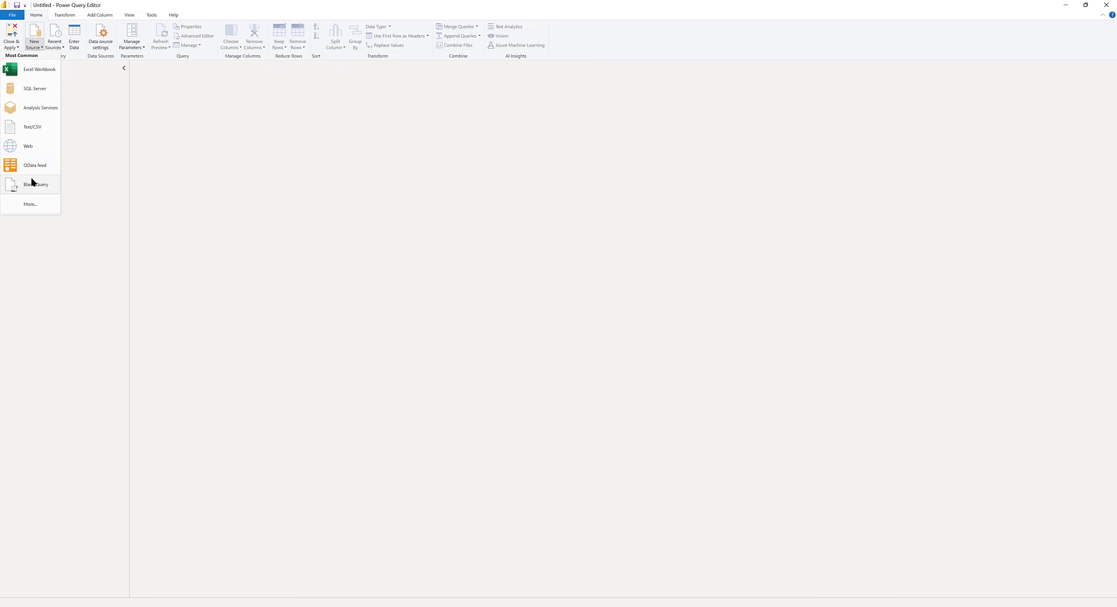
click(31, 183)
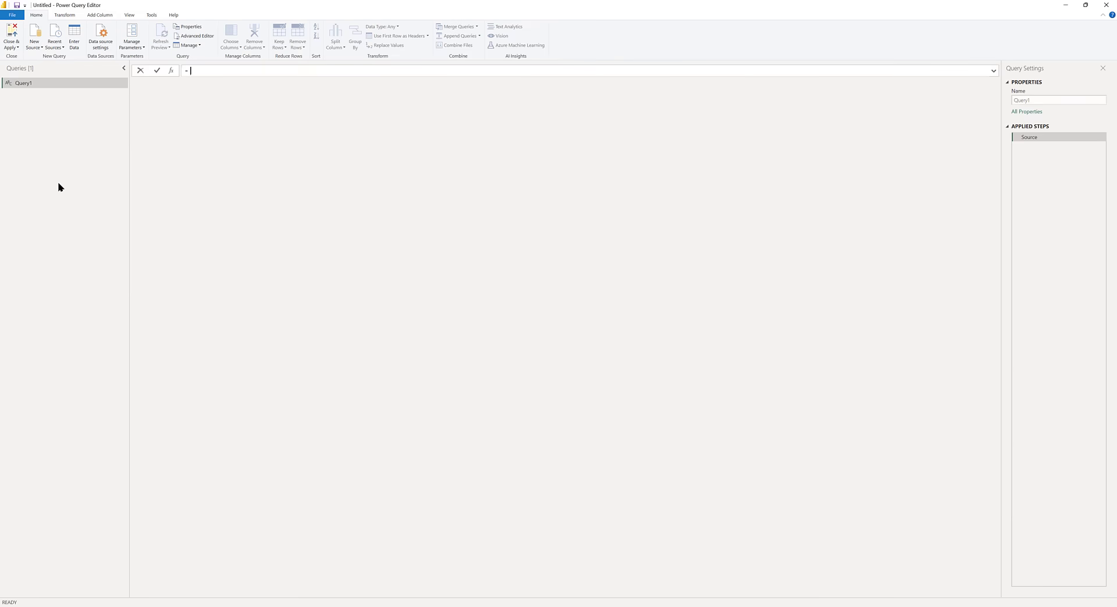
Enter =DVWPQCS.DataFlow.Execute("","TEST FLOW 001") to load 11 columns of G/L line items.
text(dvw)
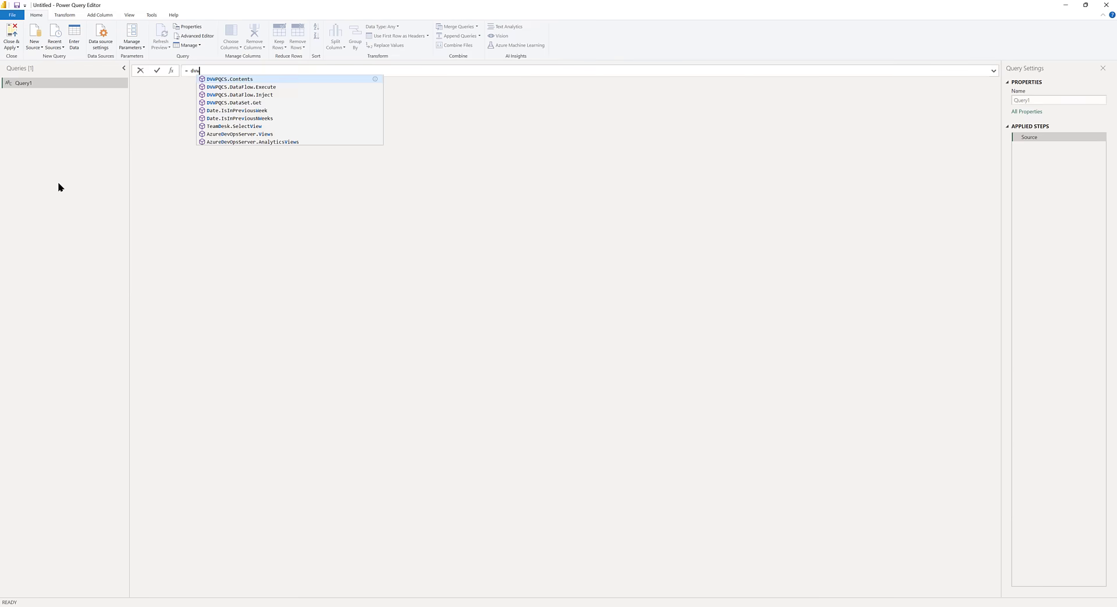
click(222, 87)
text((")
text(",)
text(")
text(TEST F)
text(LOW 001)
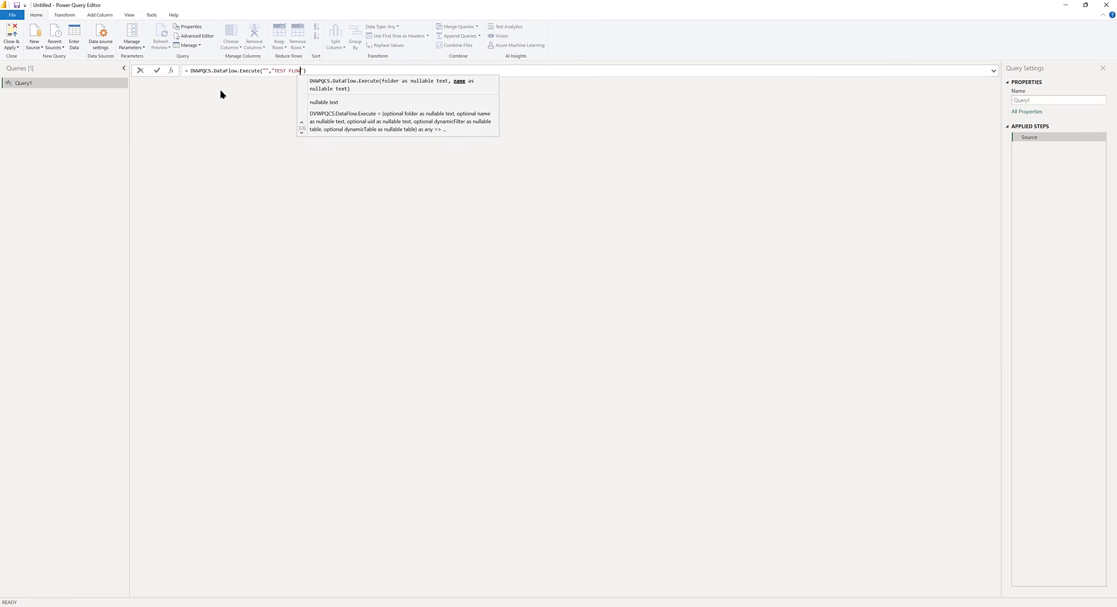
key(Return)
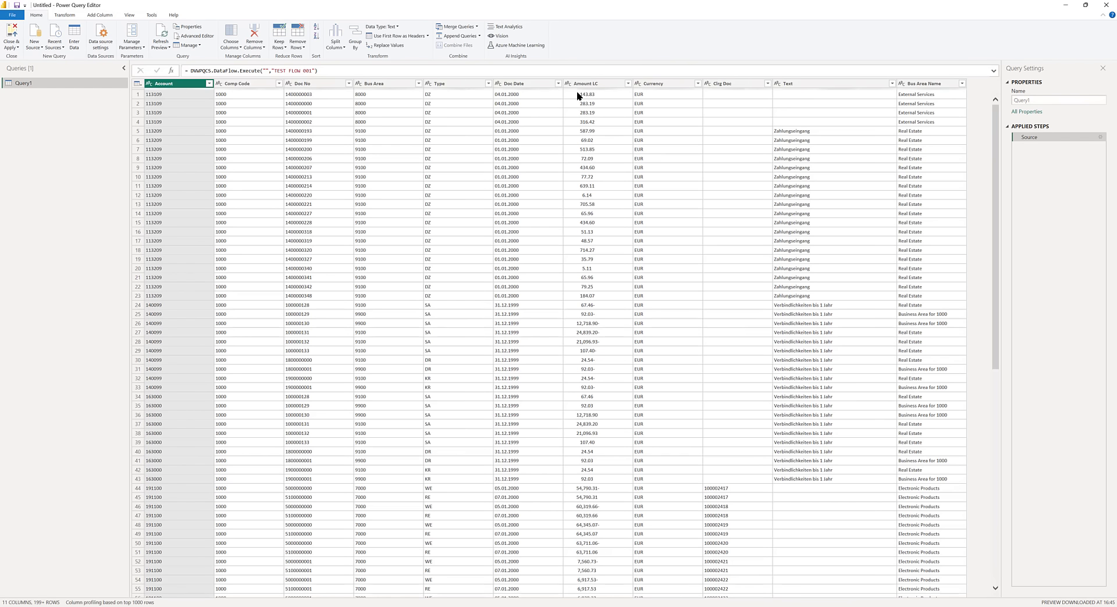
click(586, 83)
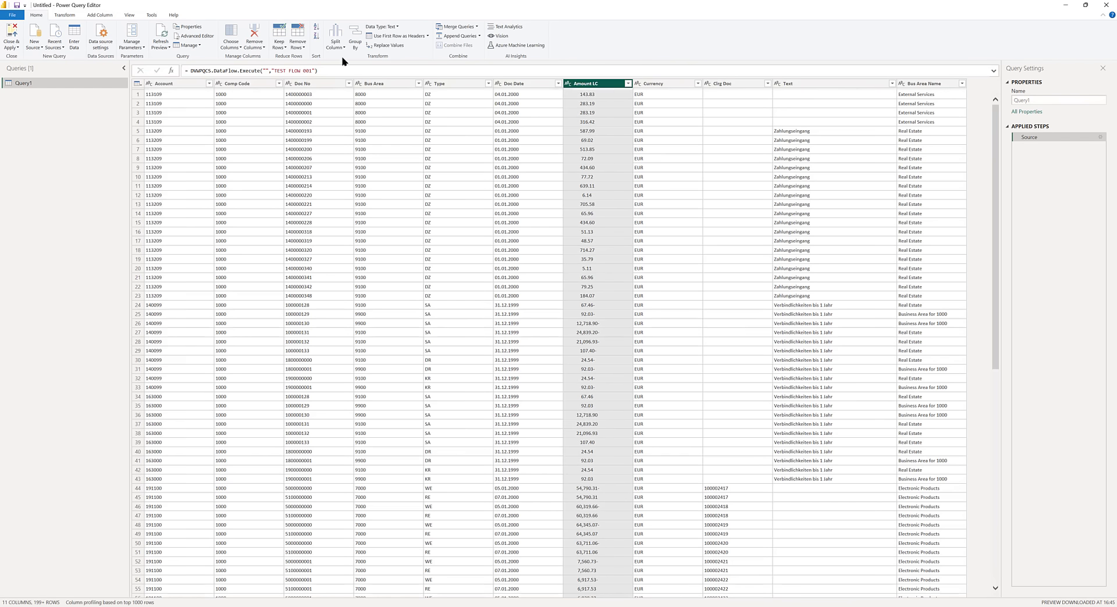
Detect Amount LC's type as Decimal Number and load Query1 into the report's Data pane.
click(64, 15)
click(111, 36)
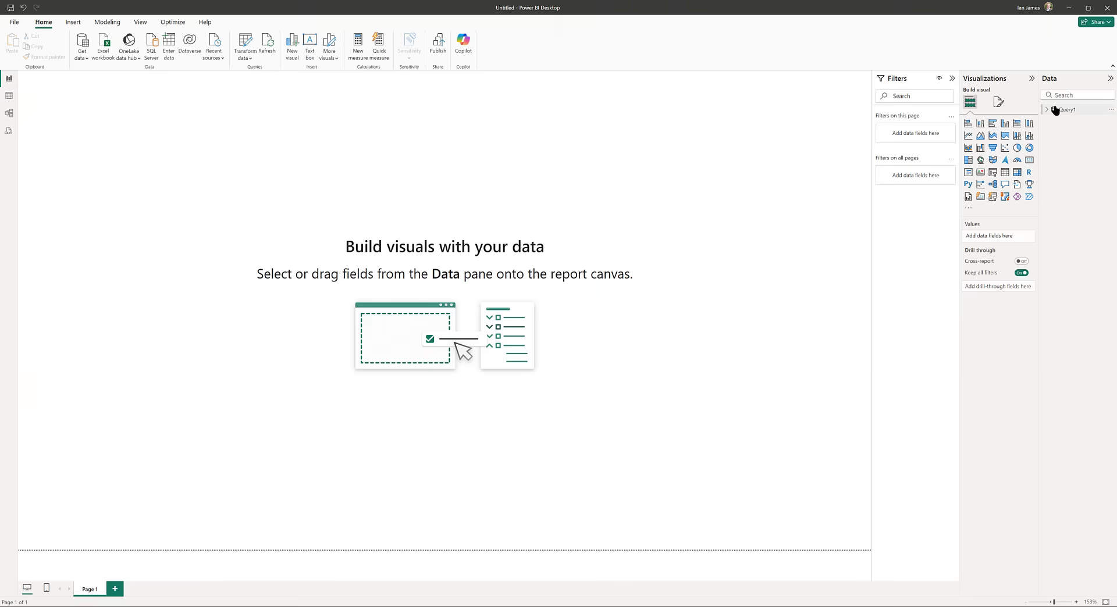
right_click(1054, 110)
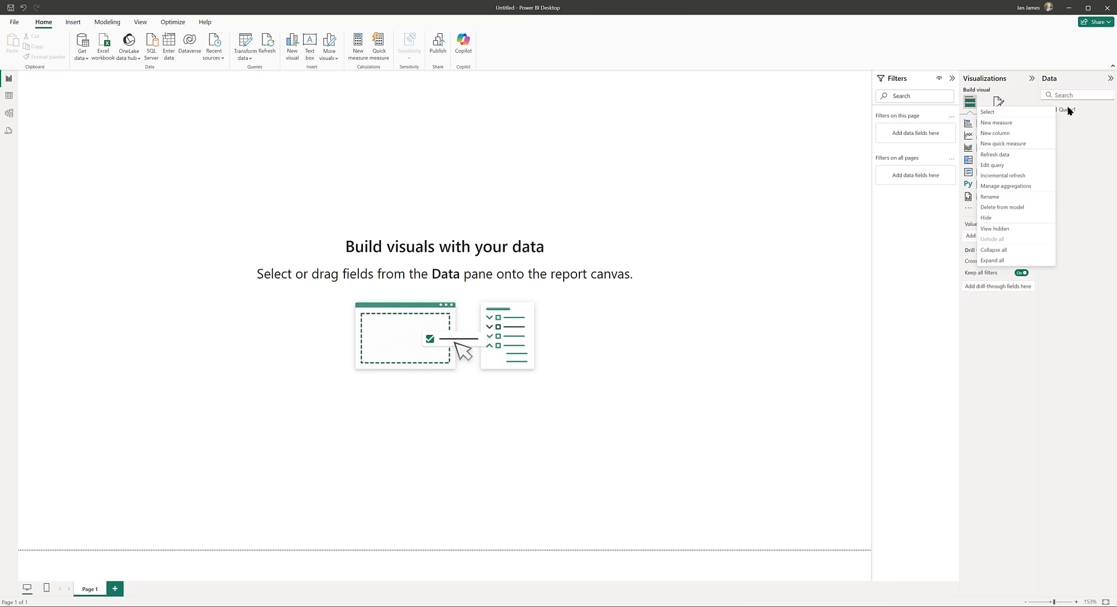
Build a pie chart from Query1 showing Amount LC split by Bus Area Name.
click(1067, 110)
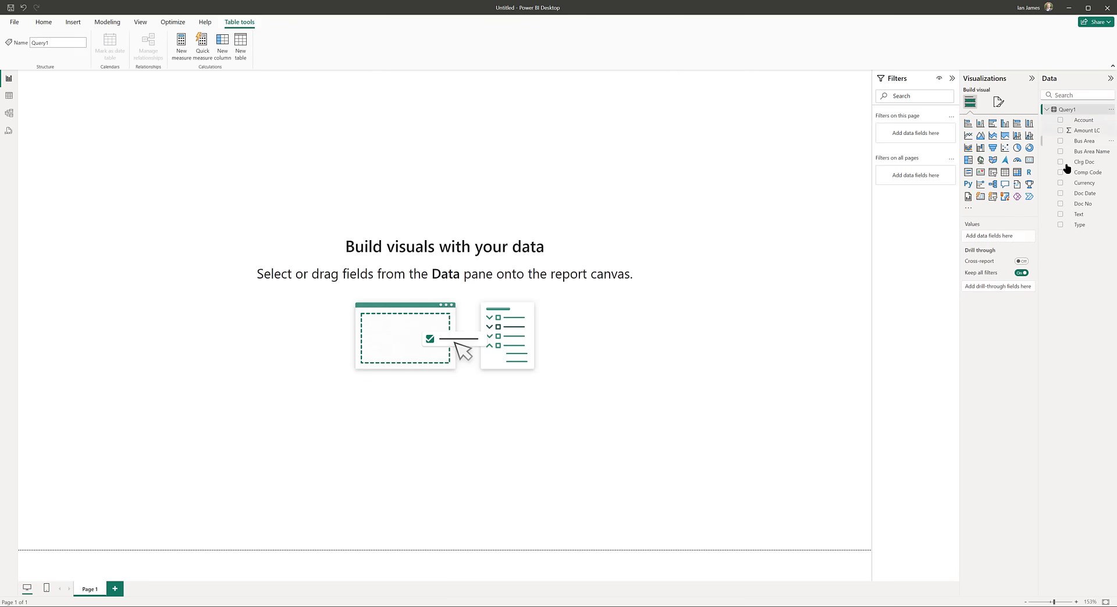
click(1017, 148)
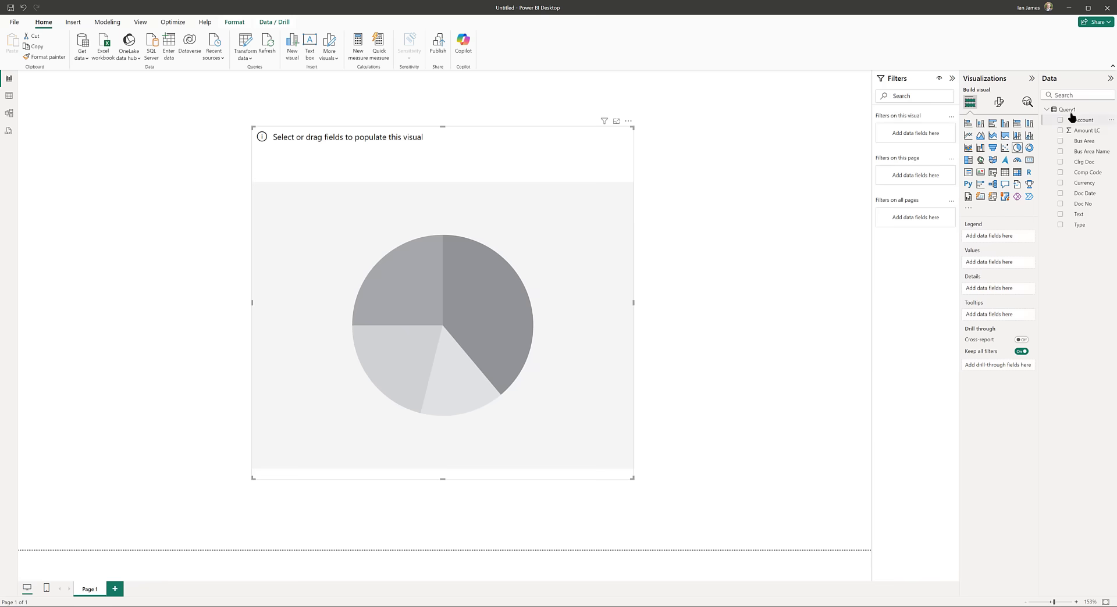
drag(1085, 130, 445, 320)
click(1059, 152)
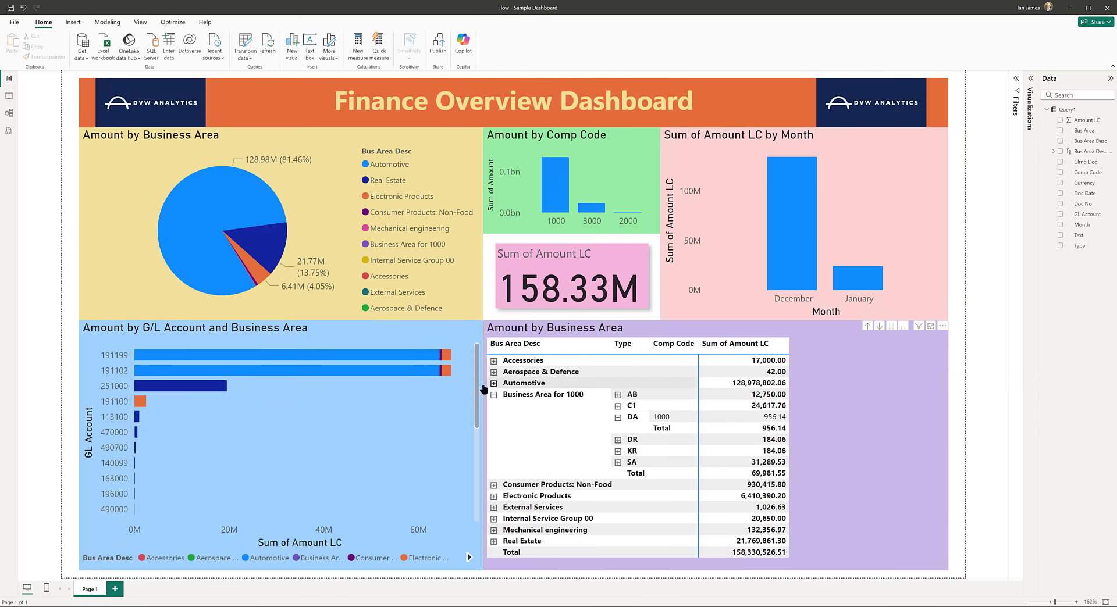
Cross-filter to Electronic Products and expand its matrix down to type WE and company code 1000.
click(265, 355)
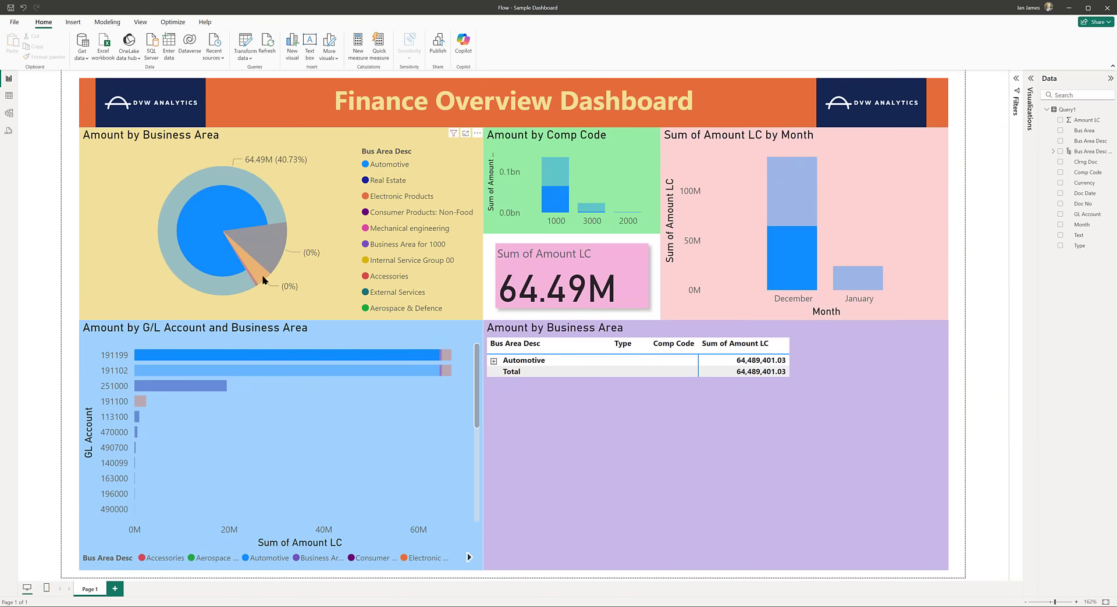
click(261, 279)
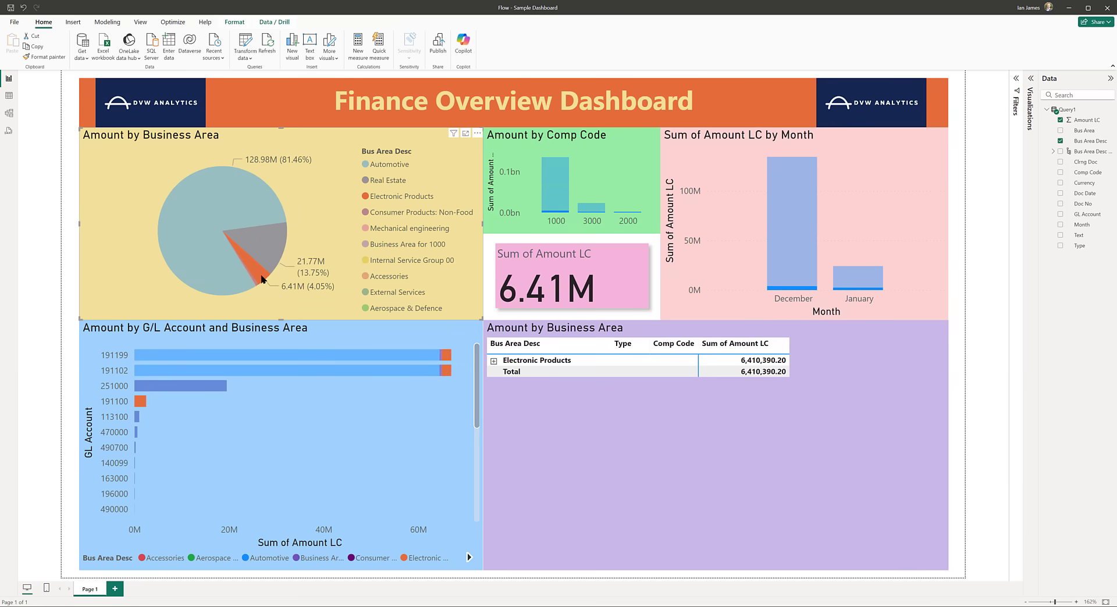
click(493, 360)
click(617, 384)
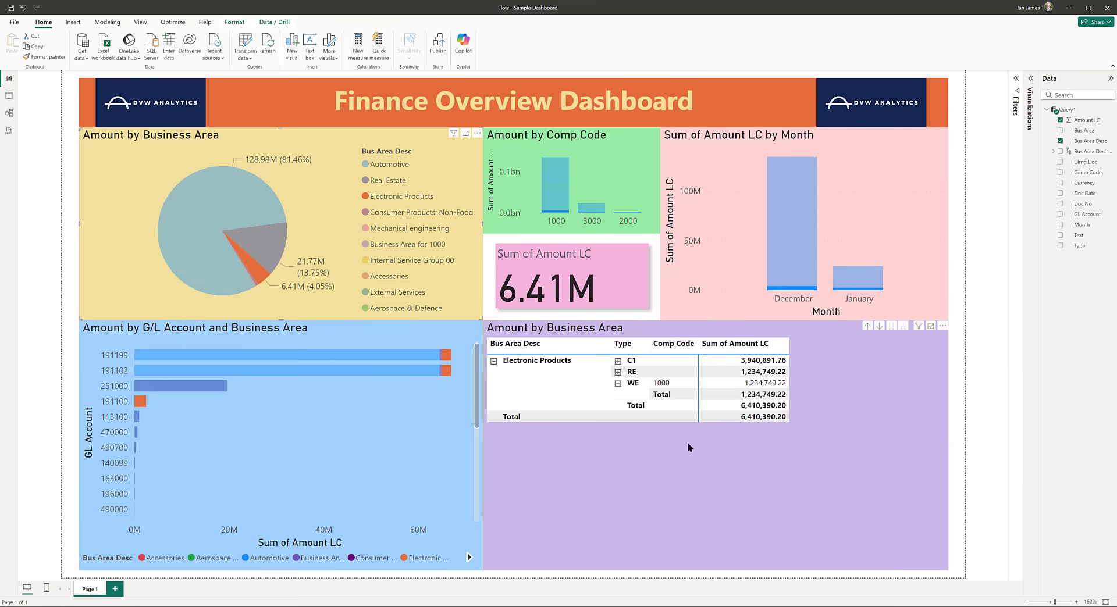